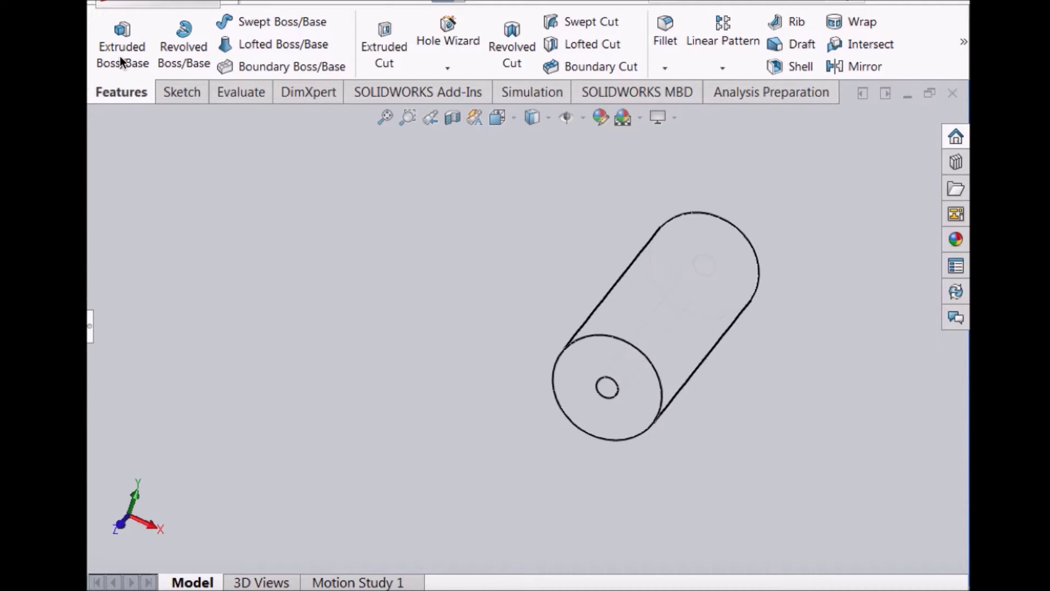
# Show the cylinder's Ø5.00 outer, Ø1.00 bore and 13.00 length dimensions, then open the recent files list
pyautogui.click(698, 339)
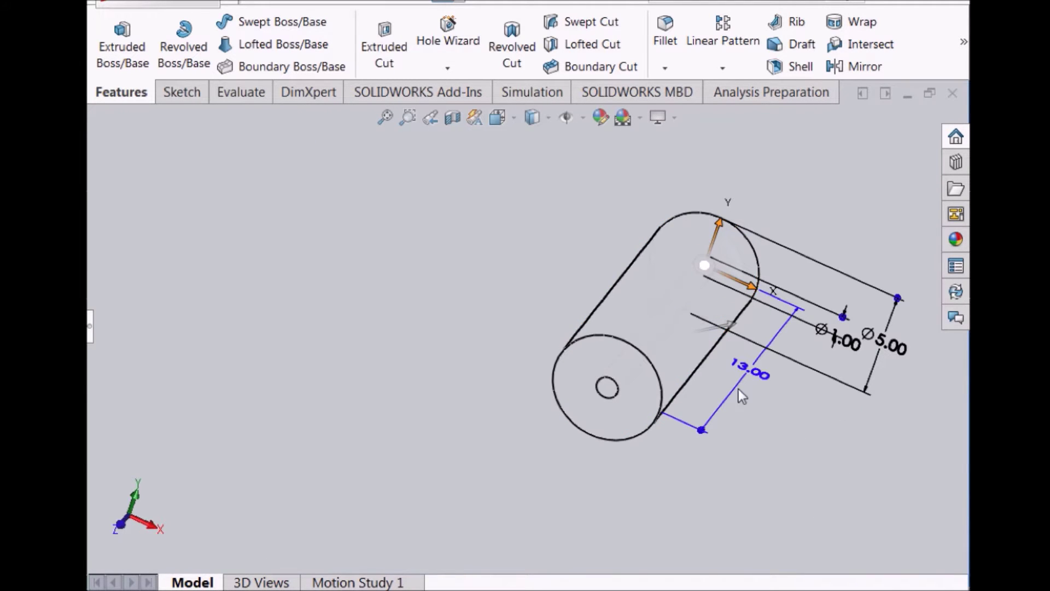
pyautogui.rightClick(390, 589)
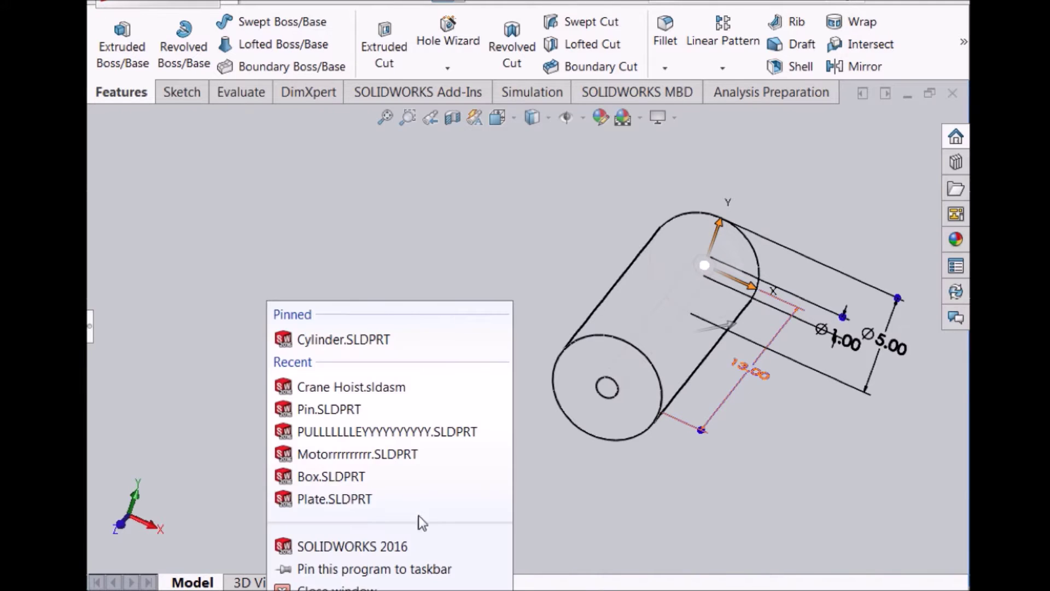
# Open Plate.SLDPRT and show all of its sketch dimensions
pyautogui.click(389, 498)
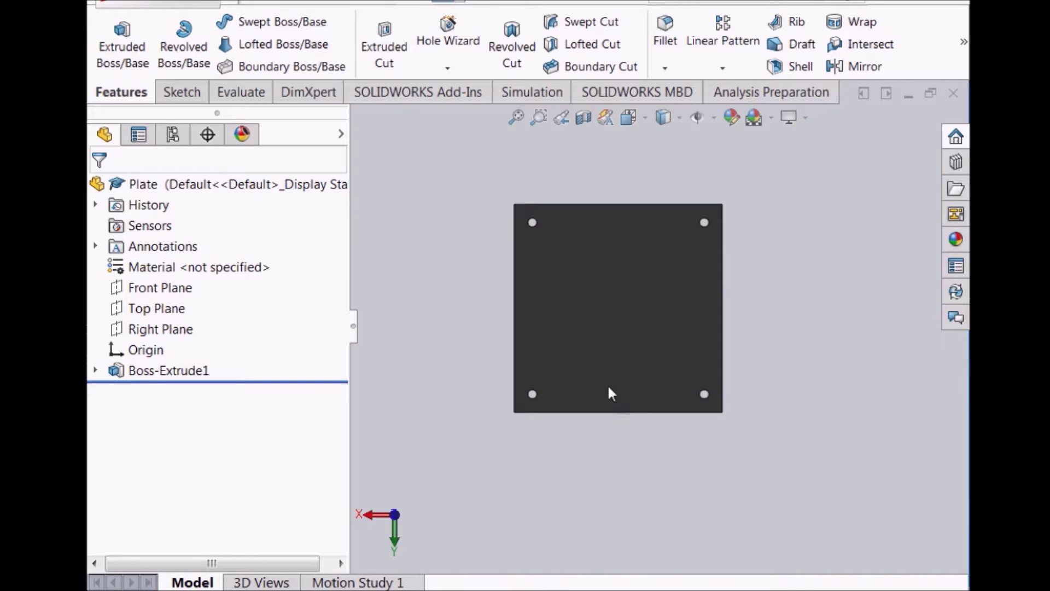
pyautogui.click(629, 366)
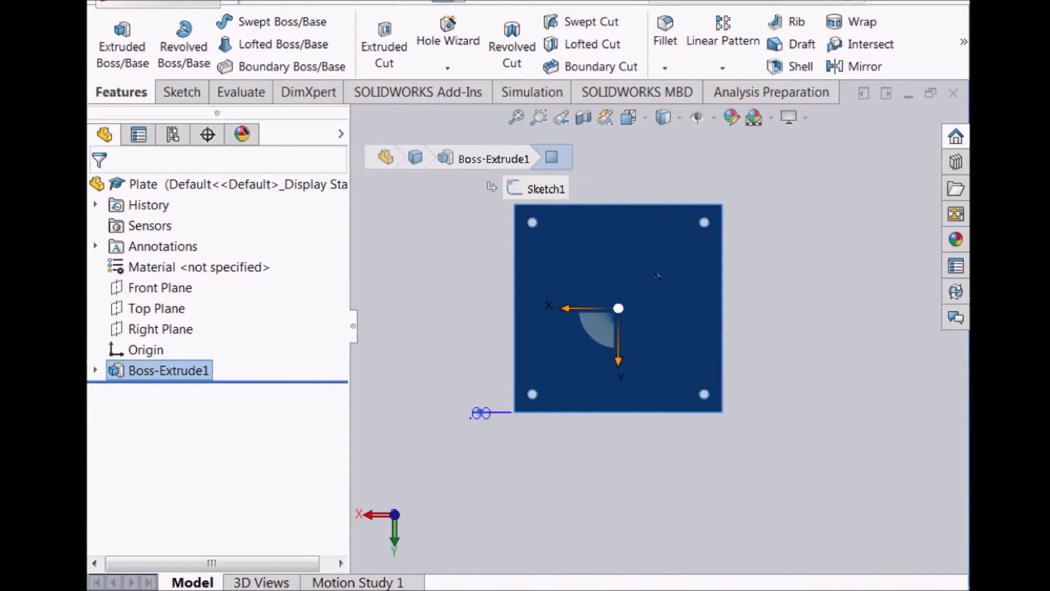
pyautogui.doubleClick(607, 274)
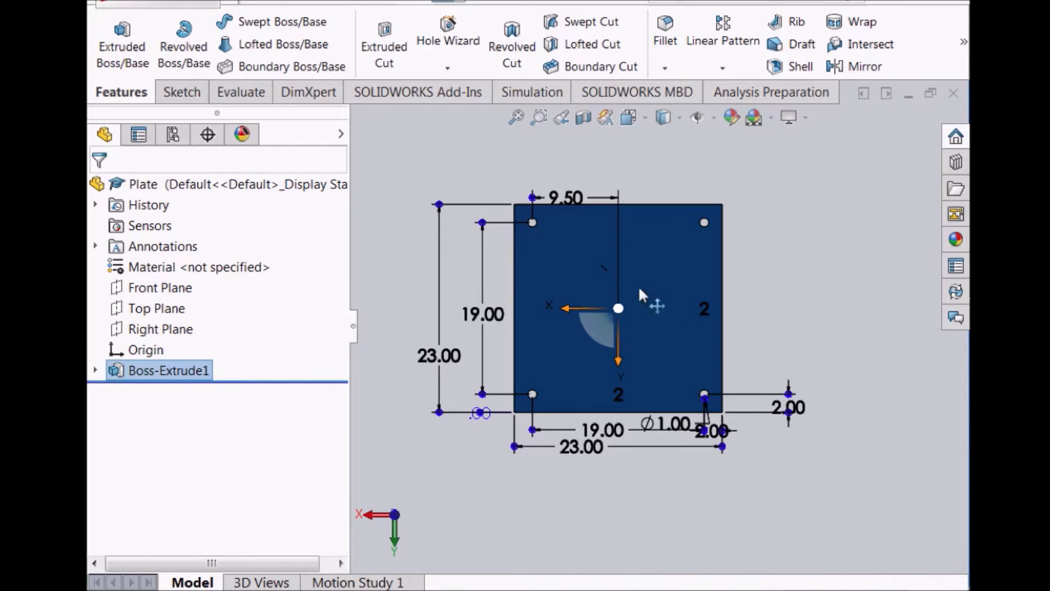
# Open Box.SLDPRT, view it from several angles, show its 25 × 18 × 20 dimensions, then open Motor
pyautogui.rightClick(391, 588)
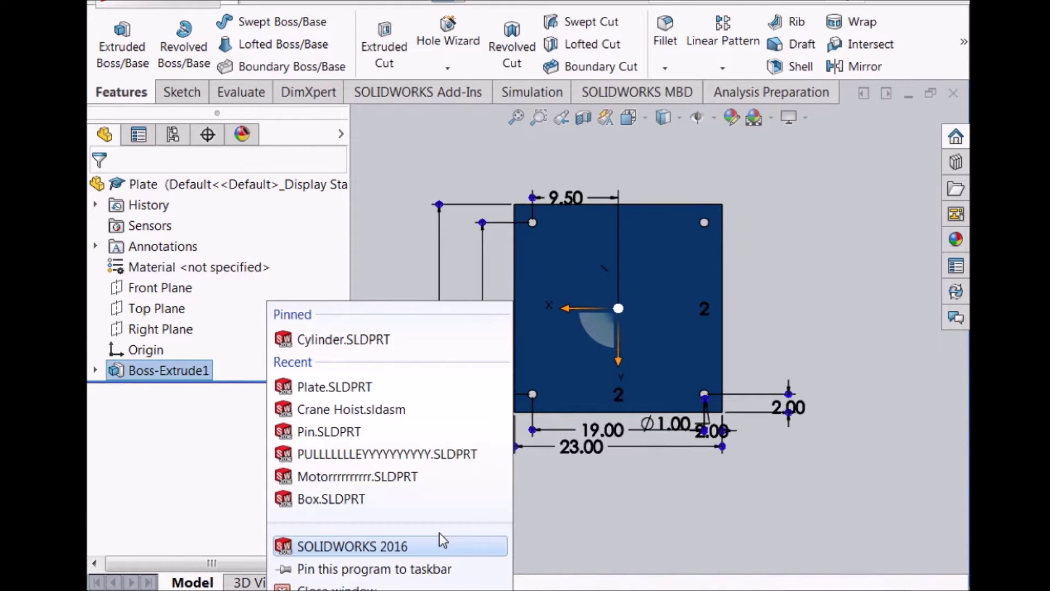
pyautogui.click(338, 500)
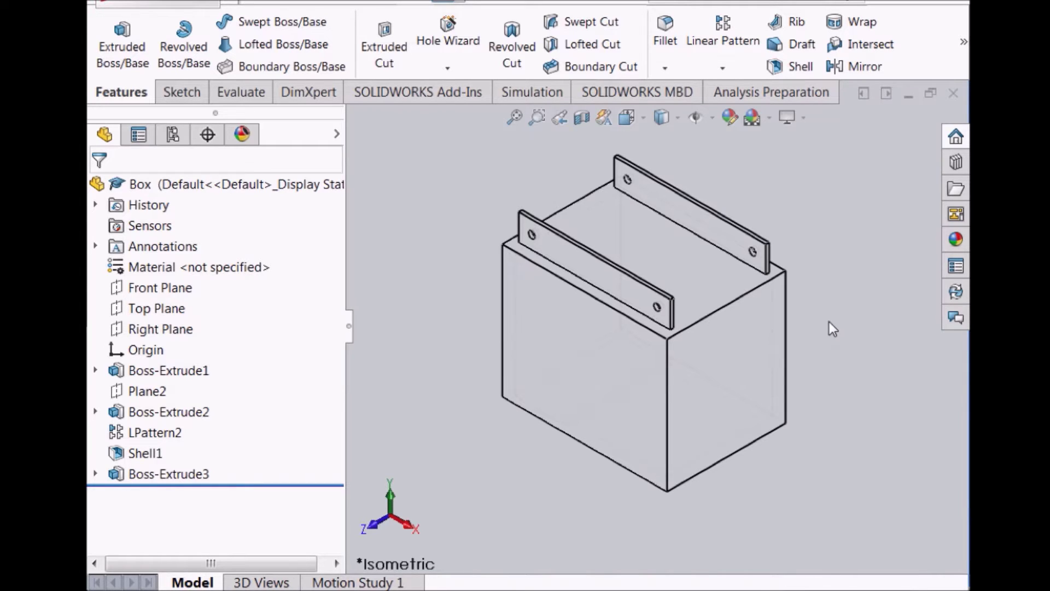
pyautogui.press('Up')
pyautogui.press('Up')
pyautogui.press('Up')
pyautogui.press('Up')
pyautogui.press('Up')
pyautogui.press('Up')
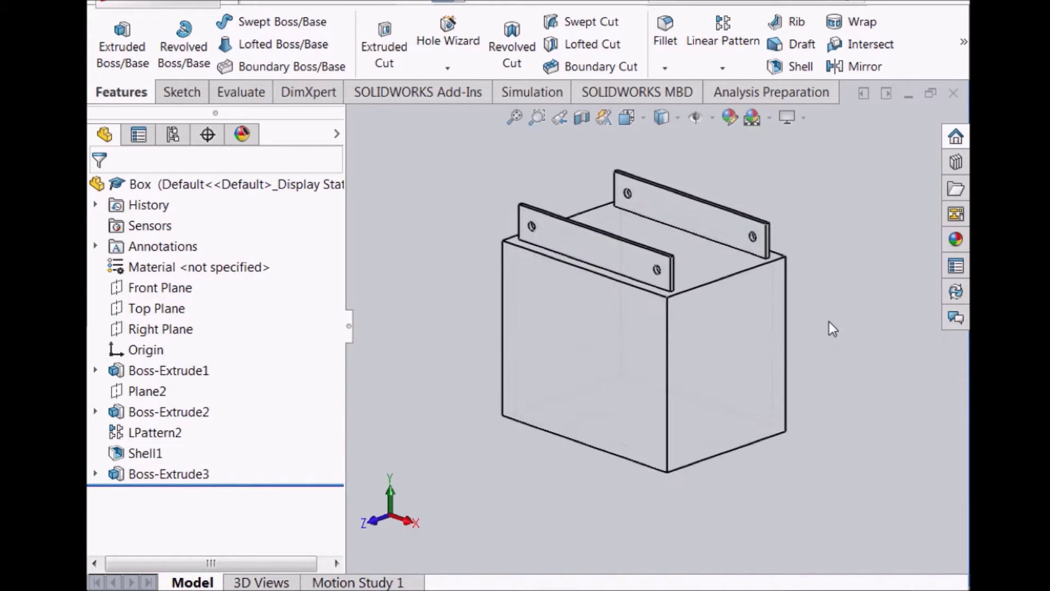
pyautogui.press('Up')
pyautogui.press('Up')
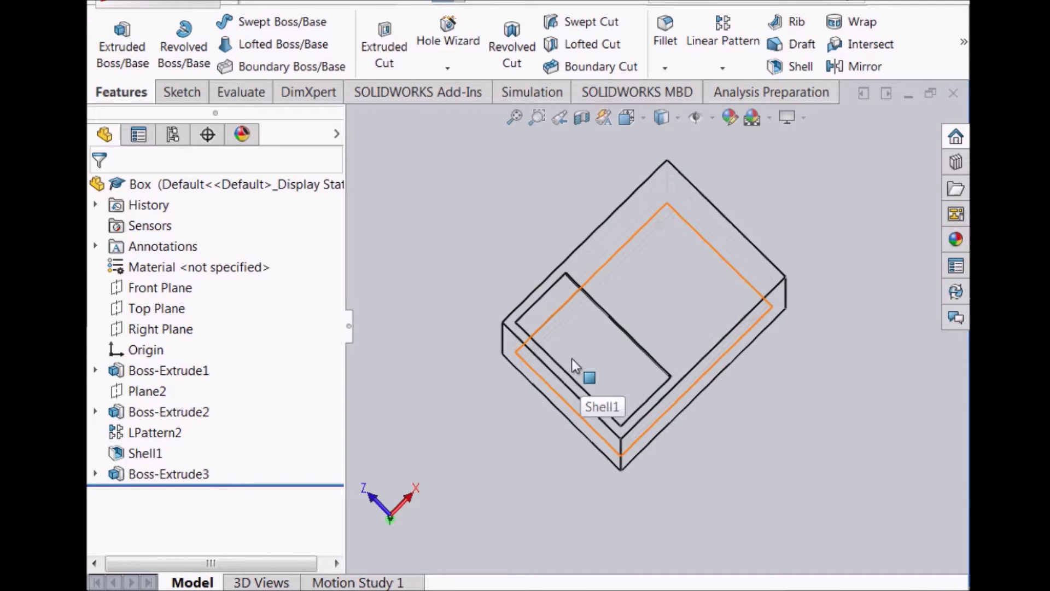
pyautogui.press('Up')
pyautogui.press('Up')
pyautogui.hotkey('ctrl', '7')
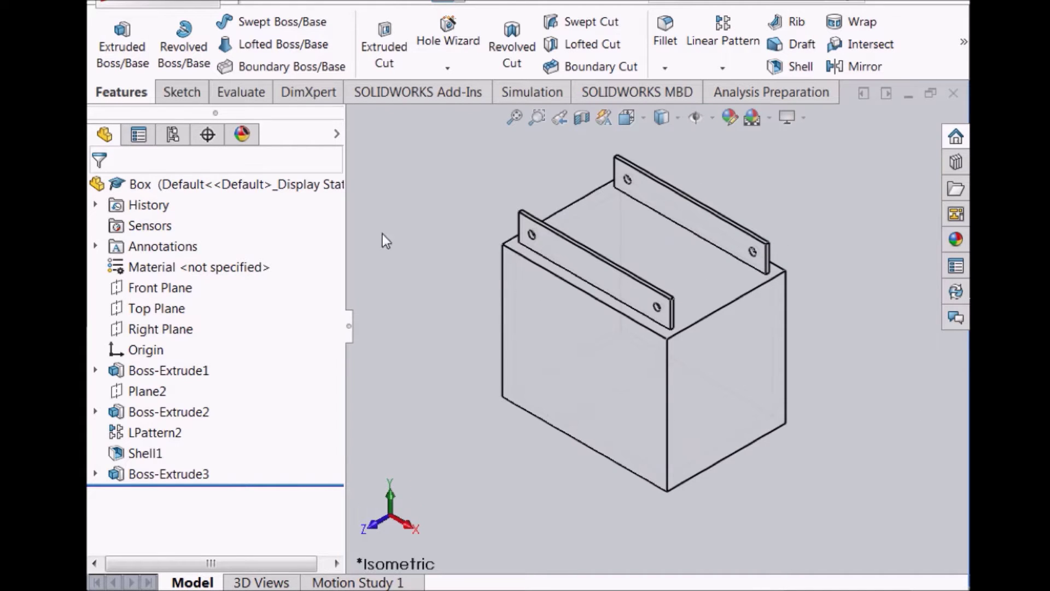
pyautogui.click(645, 395)
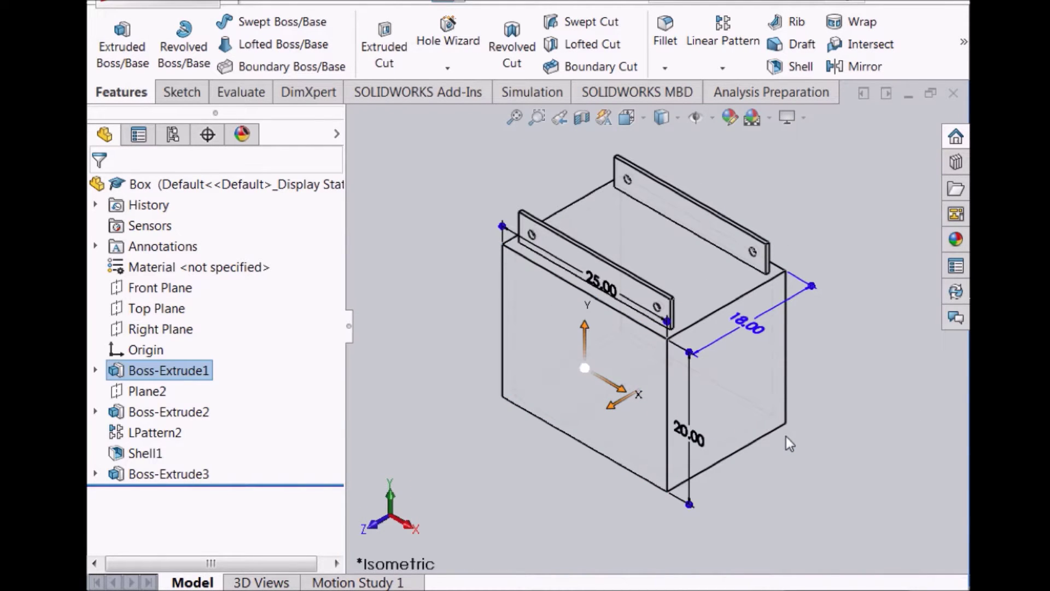
pyautogui.rightClick(390, 590)
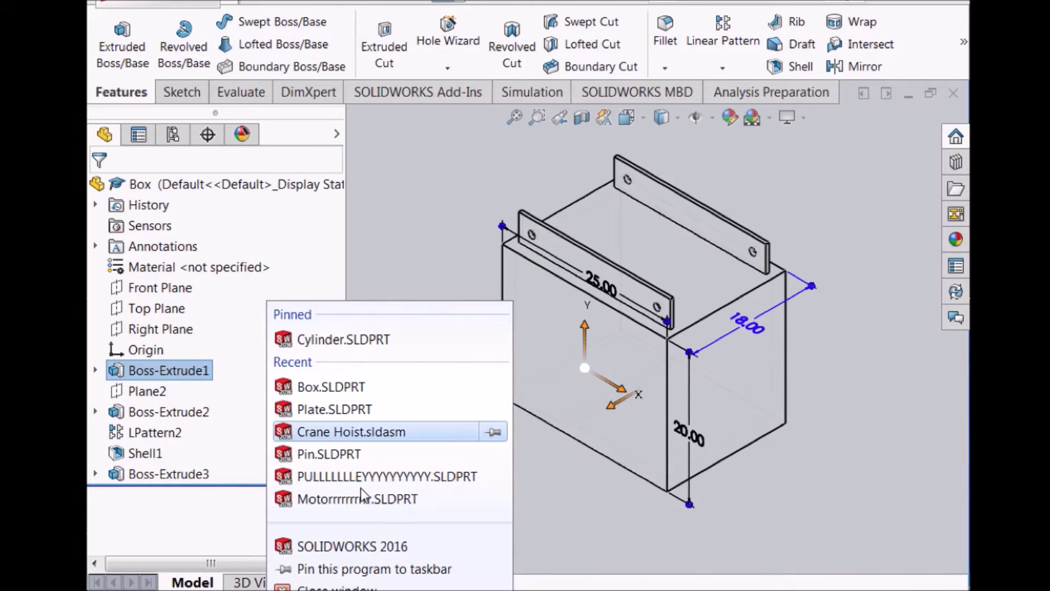
pyautogui.click(350, 499)
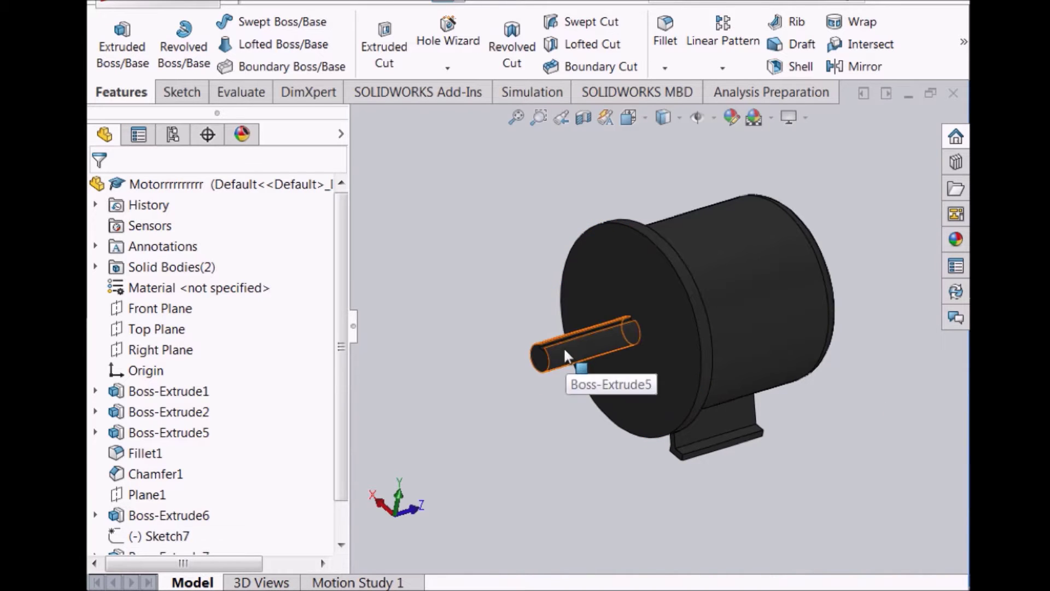
# Open the red PULLEY part and briefly select its groove face
pyautogui.rightClick(390, 590)
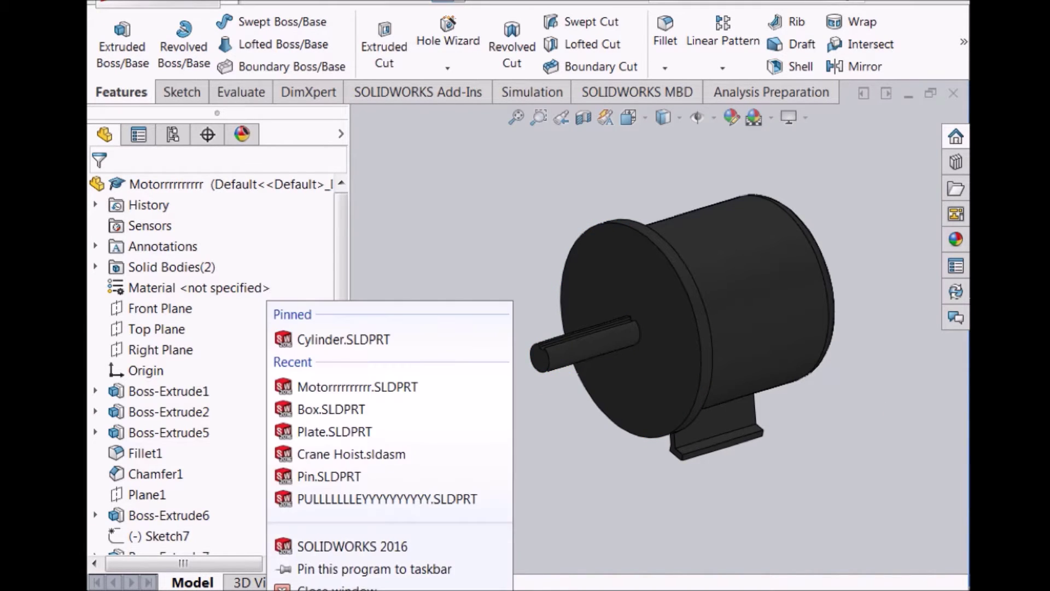
pyautogui.click(378, 497)
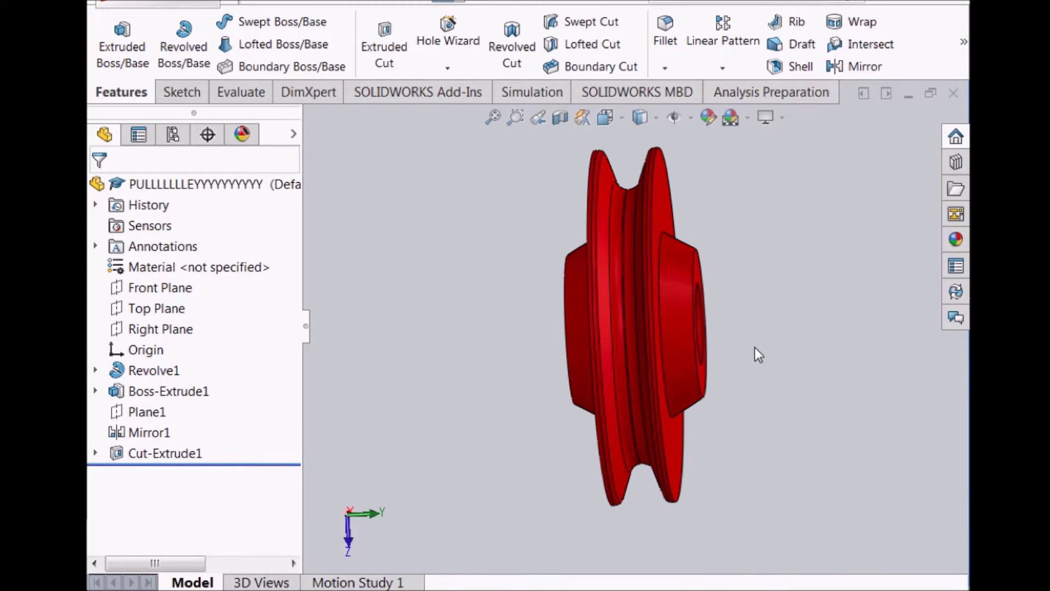
pyautogui.click(626, 249)
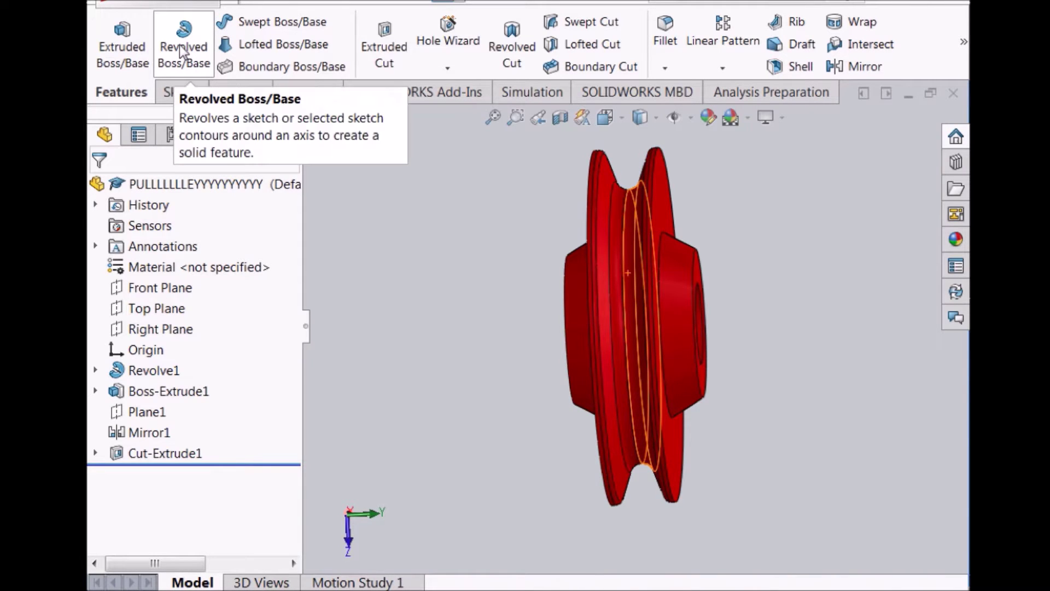
pyautogui.press('Escape')
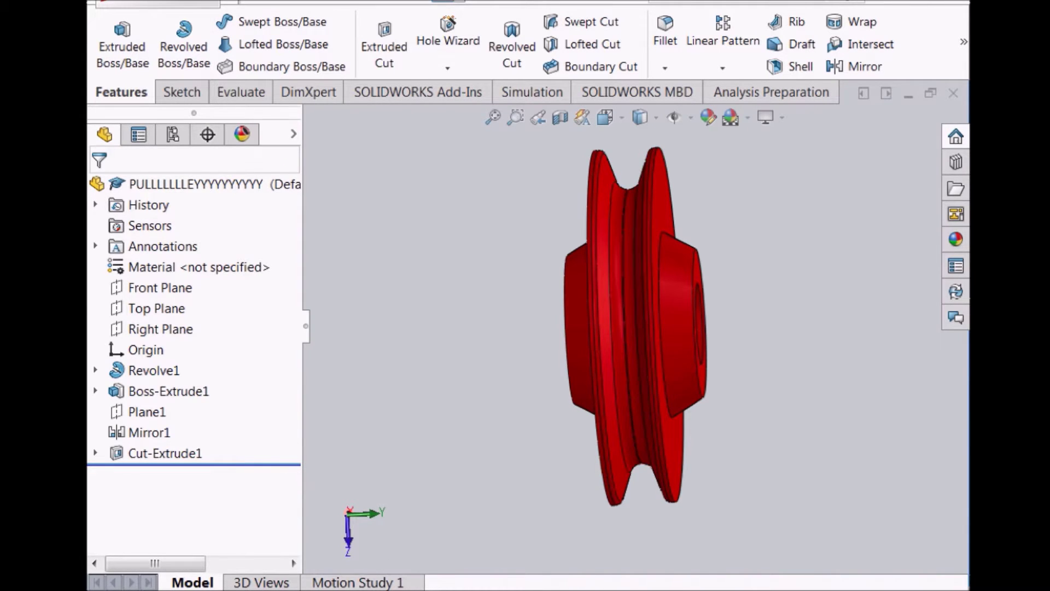
# Open Pin.SLDPRT and bring up the recent files list again
pyautogui.rightClick(391, 589)
pyautogui.click(343, 497)
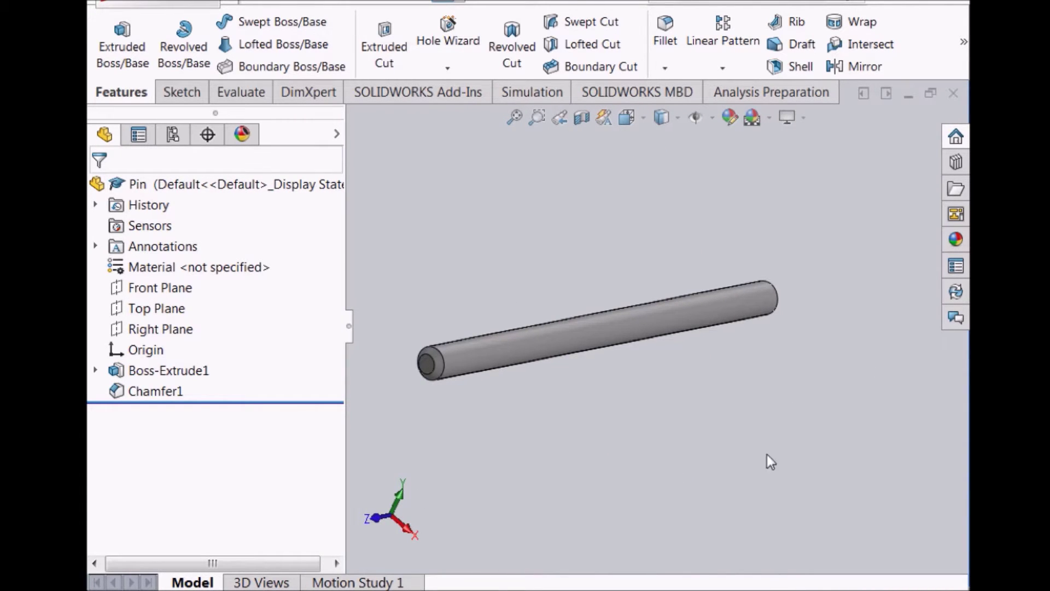
pyautogui.rightClick(390, 590)
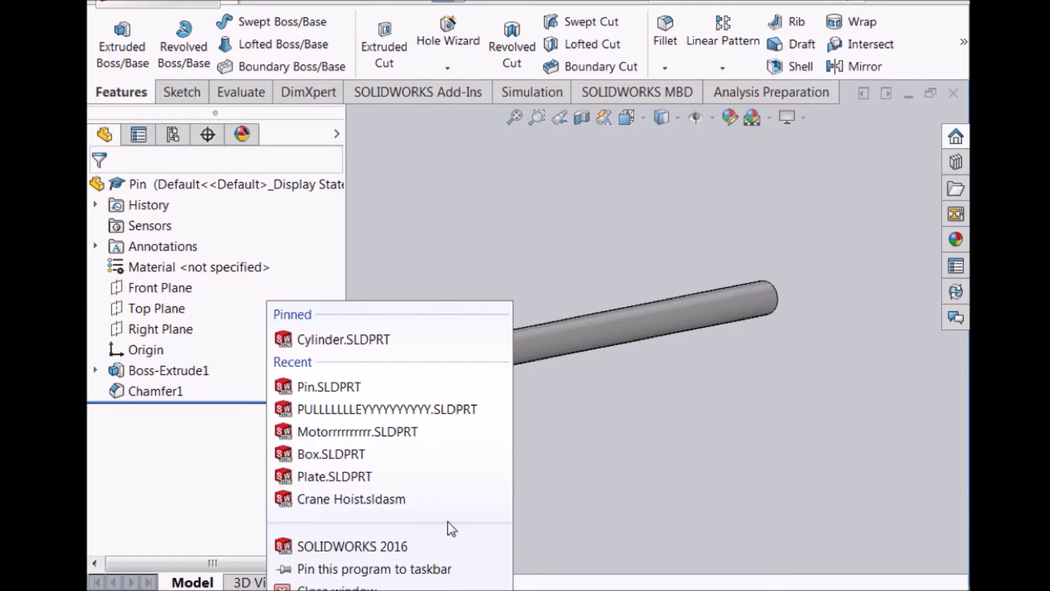
# Open Crane Hoist.sldasm without rebuilding, orbit it, then switch to RESULTSSS.docx in Word
pyautogui.click(381, 499)
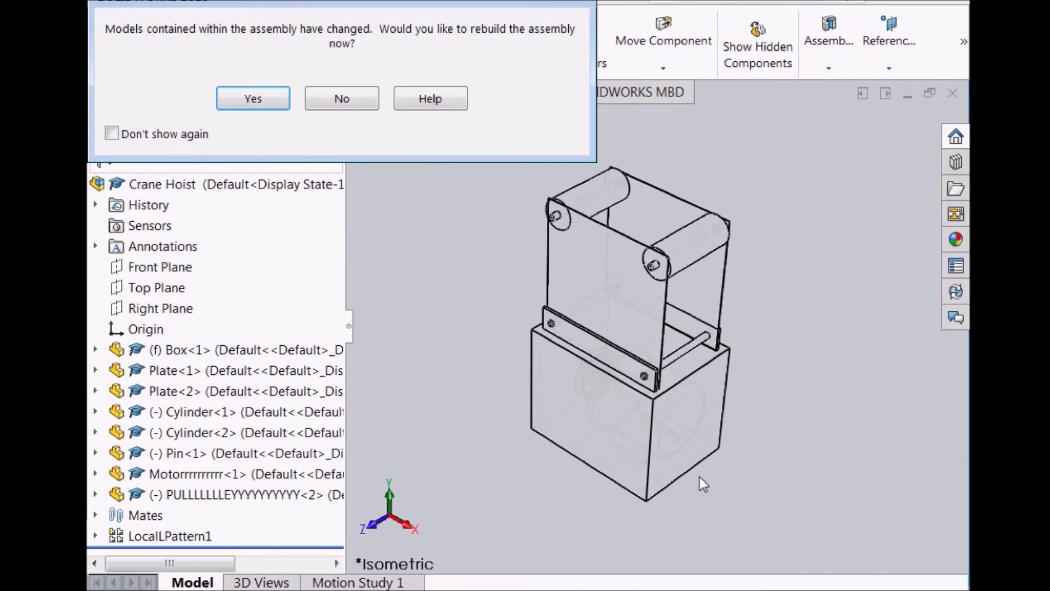
pyautogui.click(342, 98)
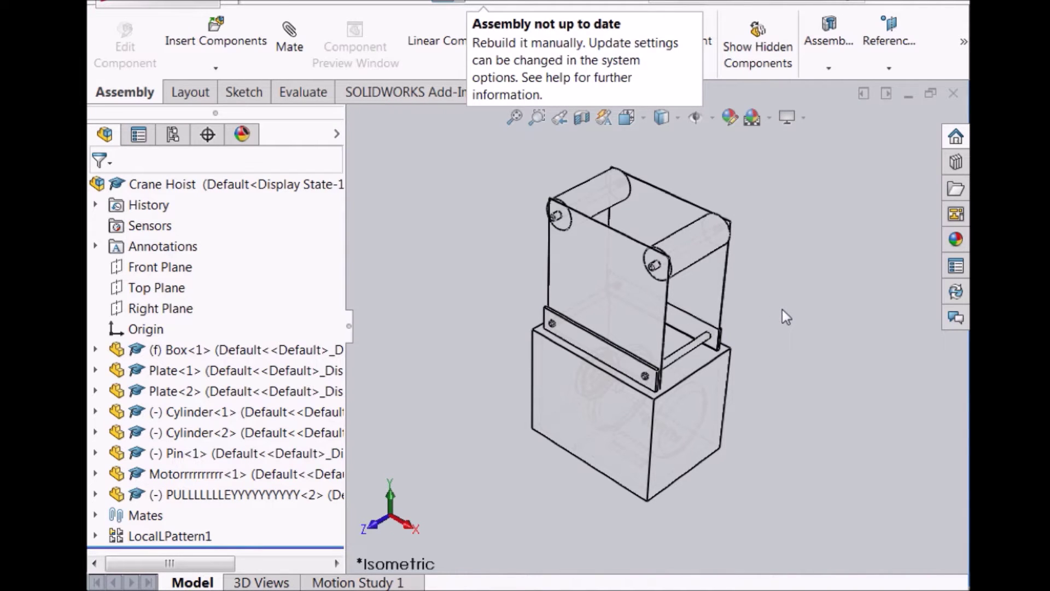
pyautogui.press('Down')
pyautogui.press('Down')
pyautogui.press('Down')
pyautogui.press('Up')
pyautogui.press('Up')
pyautogui.press('Up')
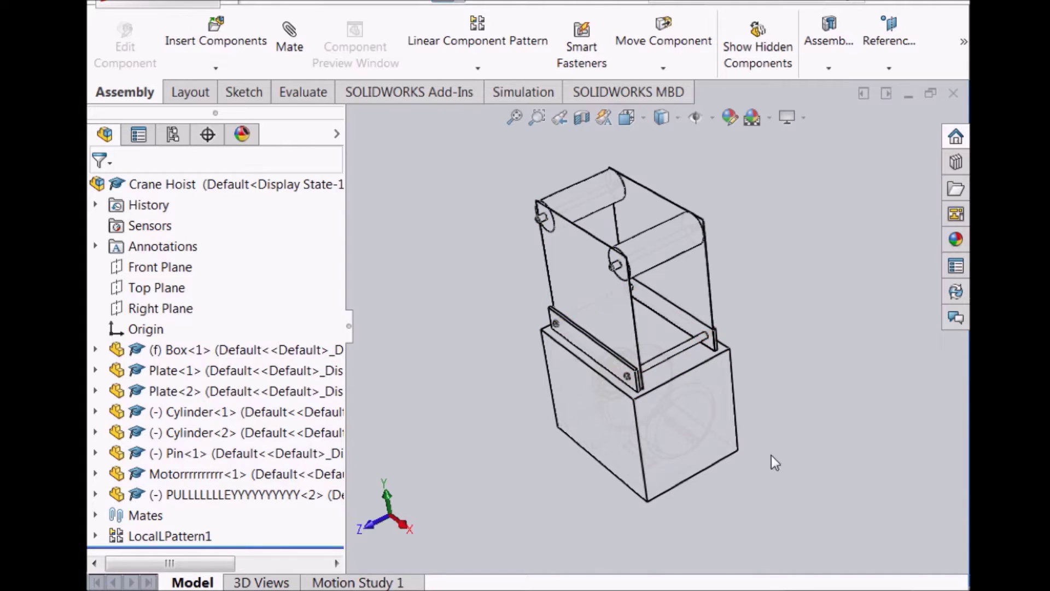
pyautogui.moveTo(621, 460); pyautogui.dragTo(683, 402, button='middle')
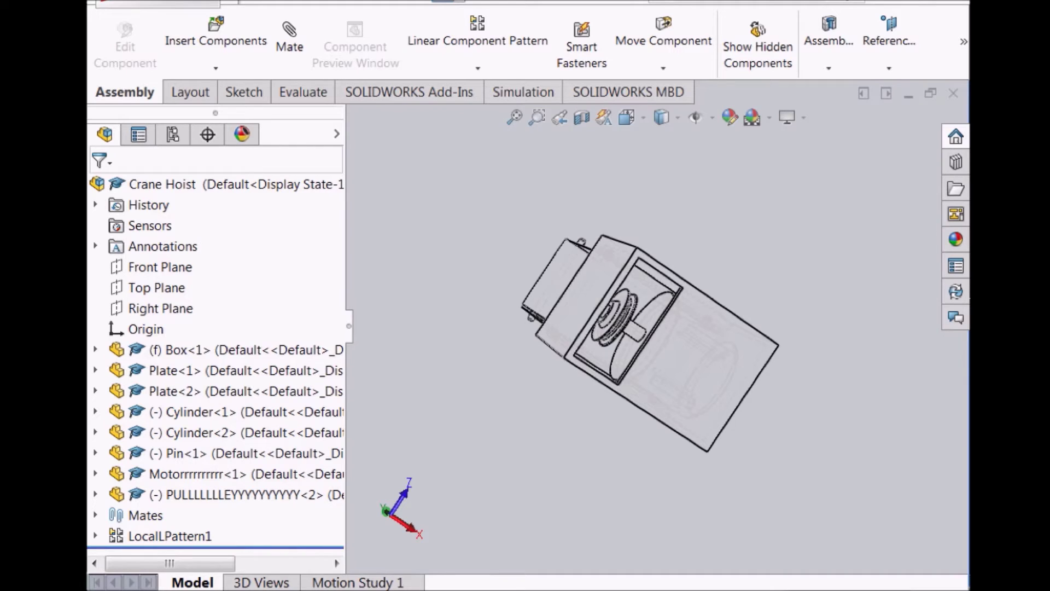
pyautogui.click(613, 586)
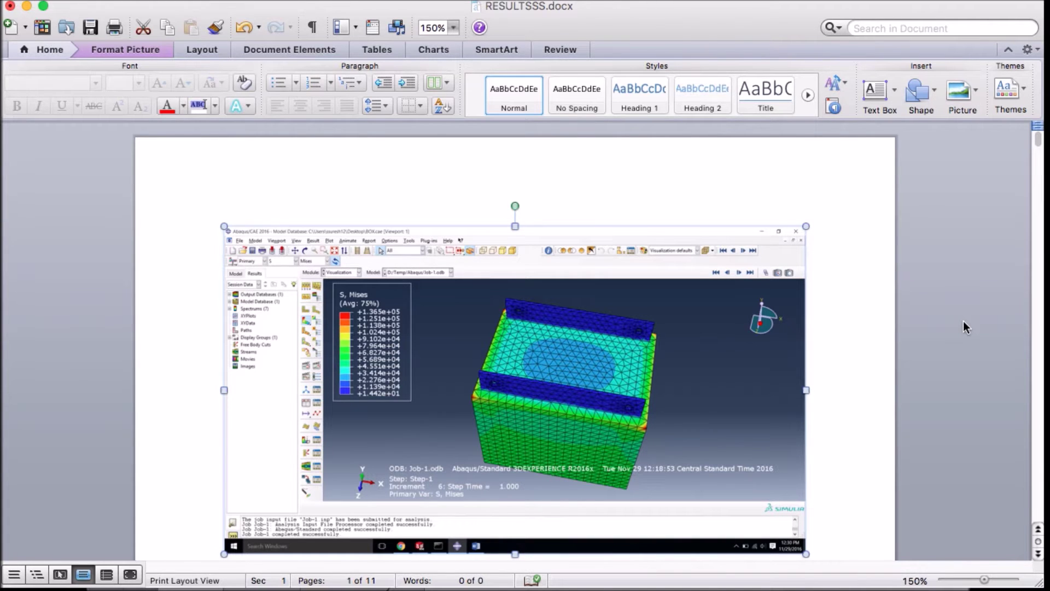
# Scroll RESULTSSS.docx from page 1 down to page 5's S, Mises pulley plot peaking near 3.180e+06
pyautogui.scroll(-3, 856, 455)
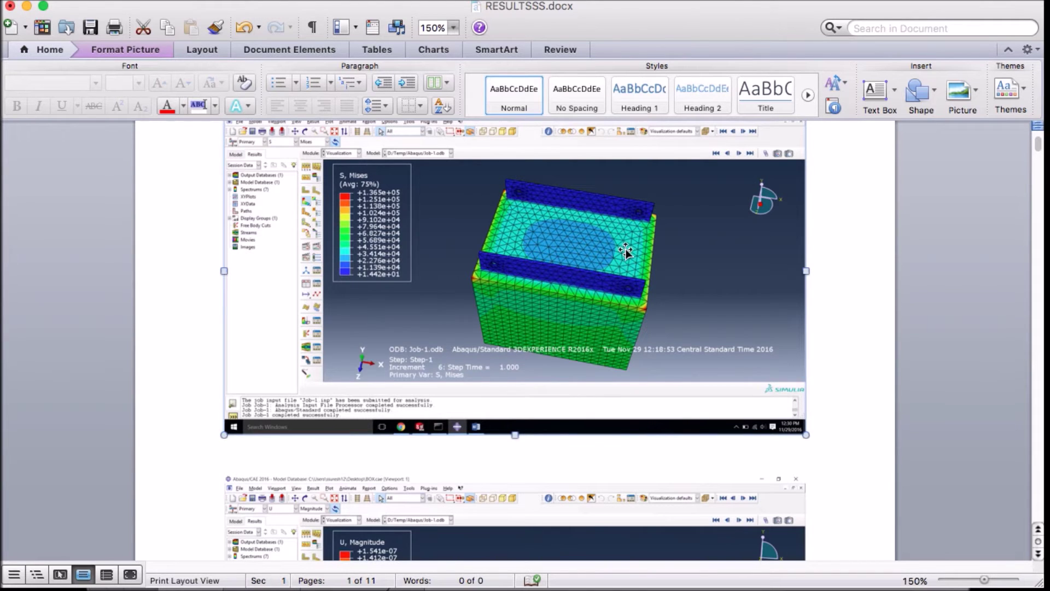
pyautogui.scroll(-20, 627, 251)
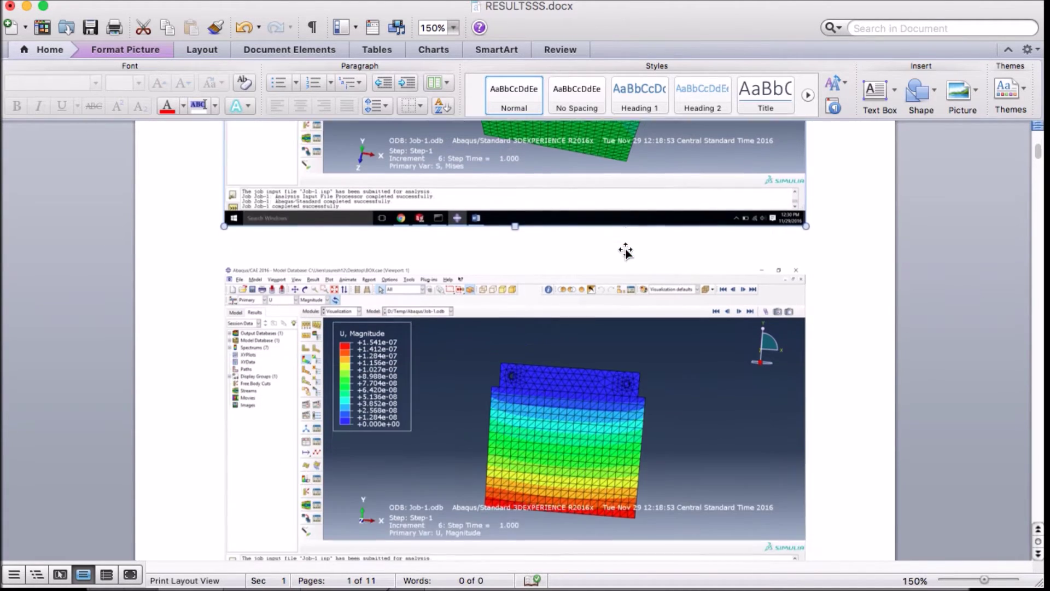
pyautogui.scroll(-3, 627, 250)
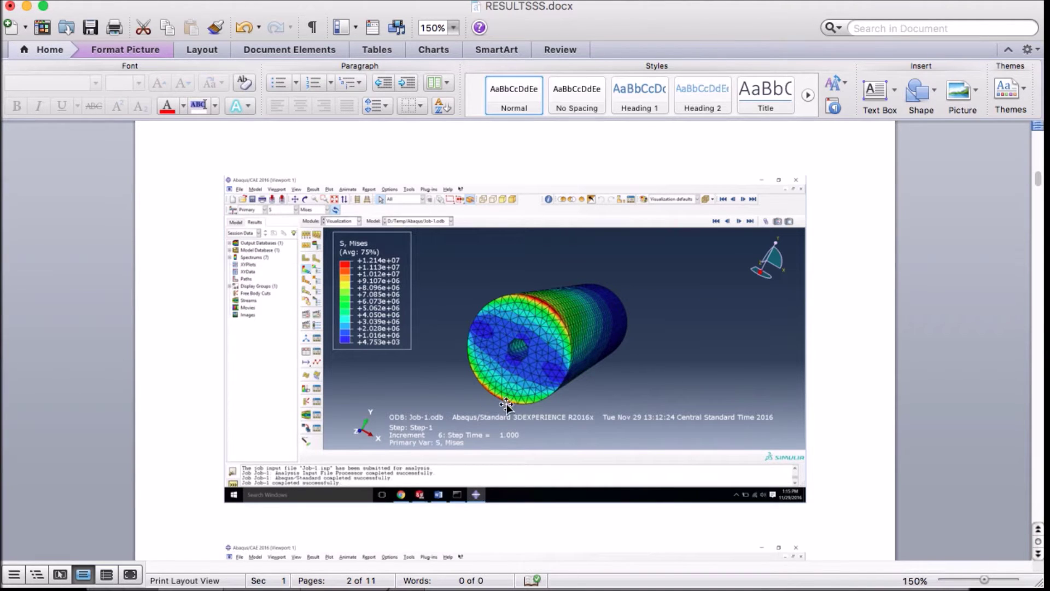
pyautogui.scroll(-5, 550, 360)
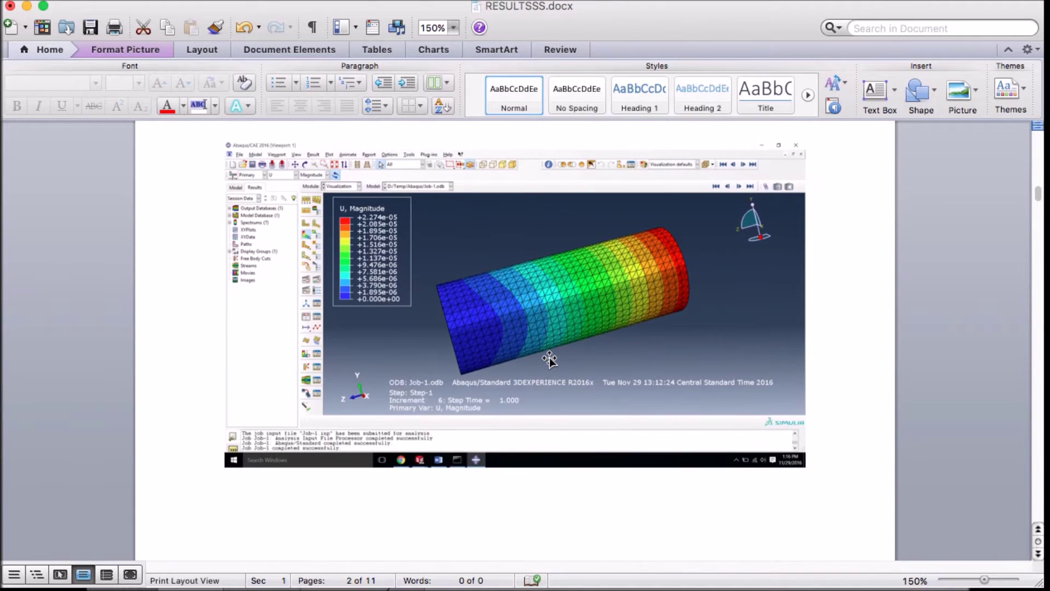
pyautogui.scroll(-5, 550, 359)
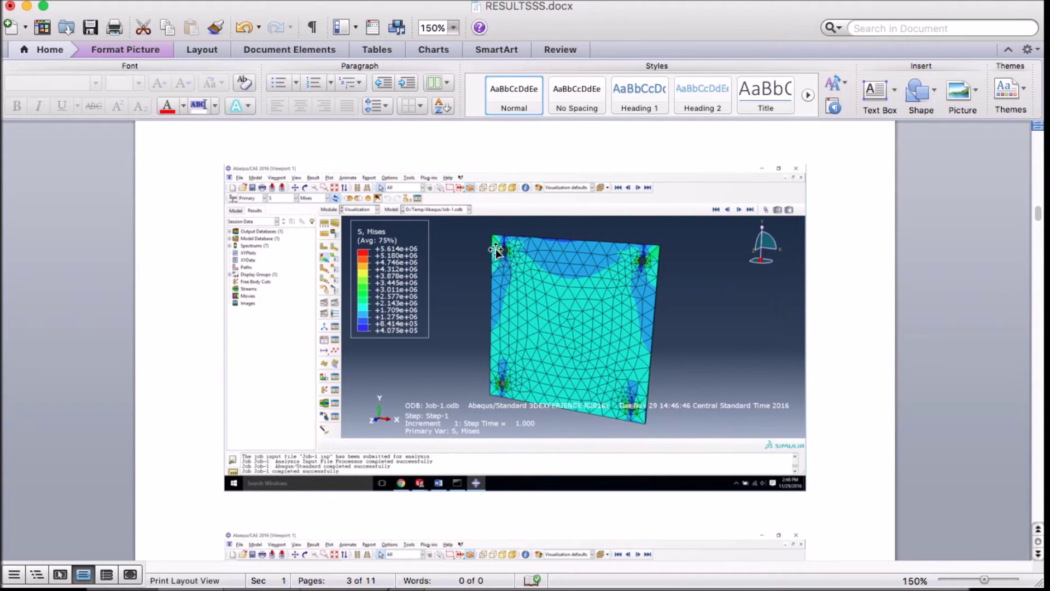
pyautogui.scroll(-10, 653, 357)
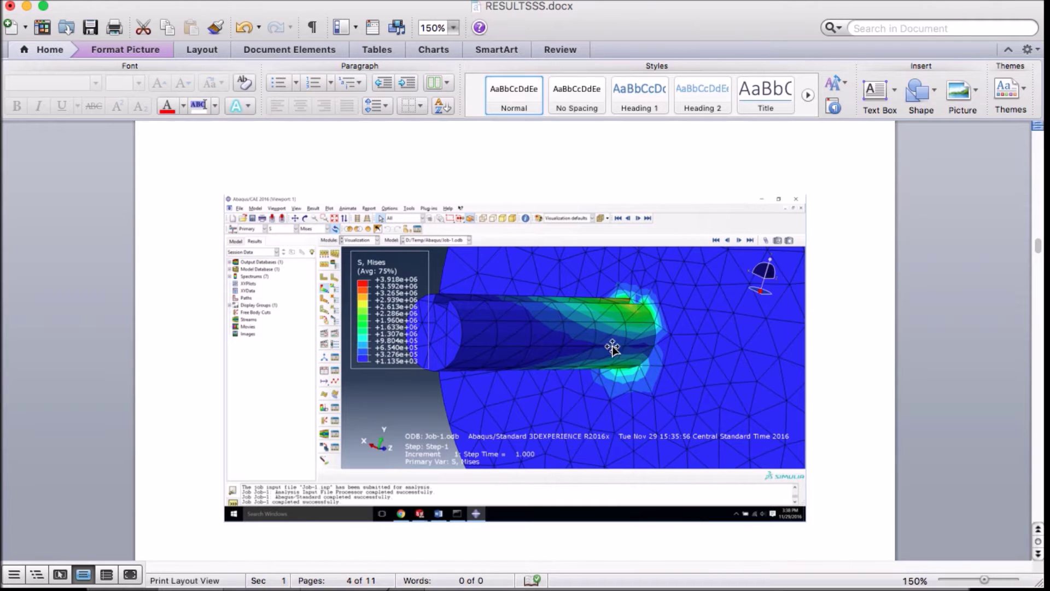
pyautogui.scroll(-2, 680, 394)
pyautogui.scroll(-10, 681, 394)
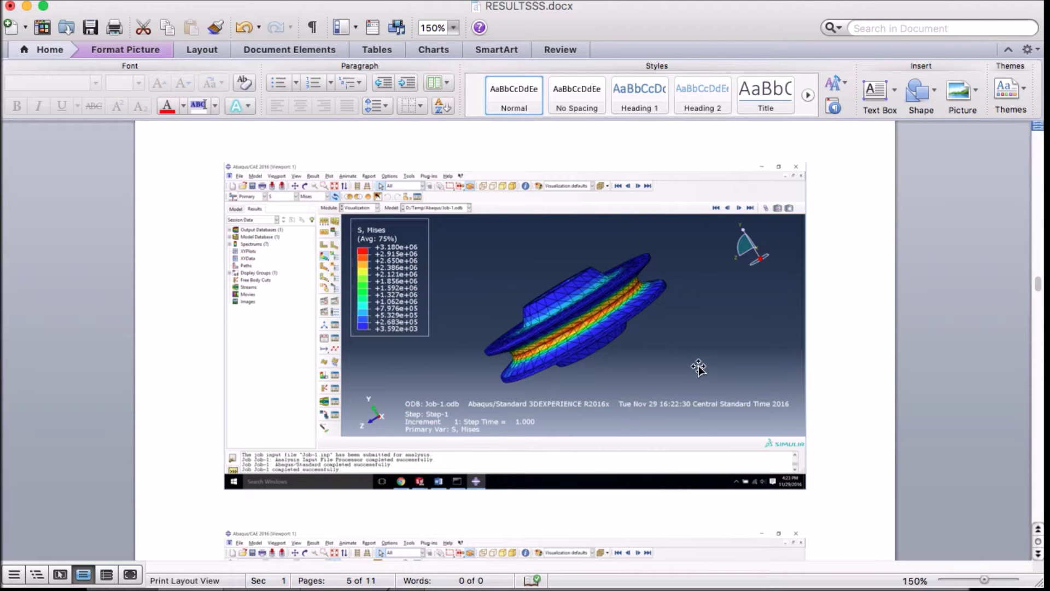
# Scroll to page 6, comparing the S, Mises and U, Magnitude plots of the plate with pin
pyautogui.scroll(-15, 699, 368)
pyautogui.scroll(-12, 699, 368)
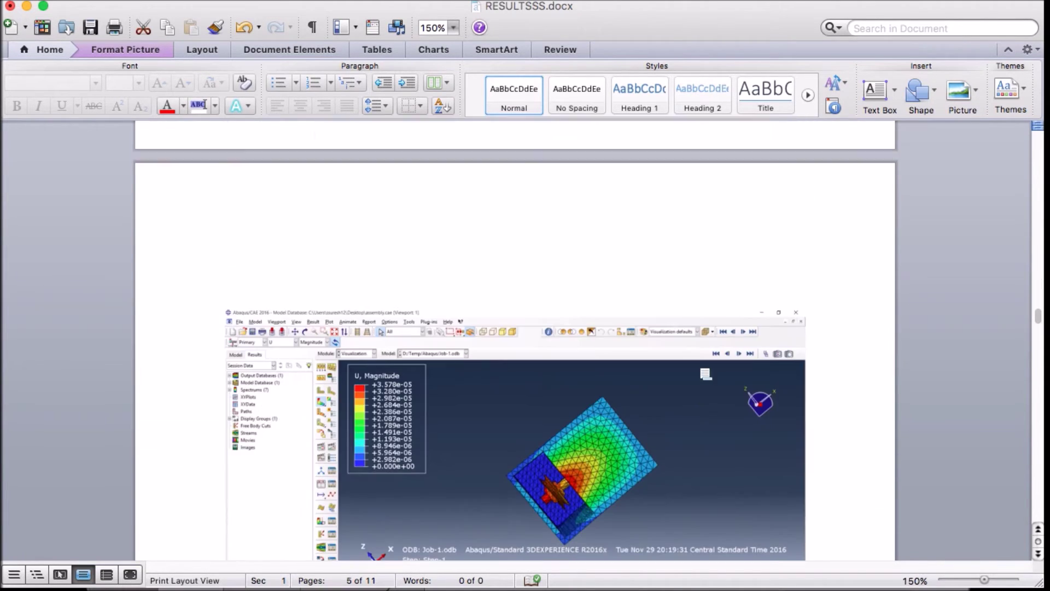
pyautogui.scroll(-5, 698, 368)
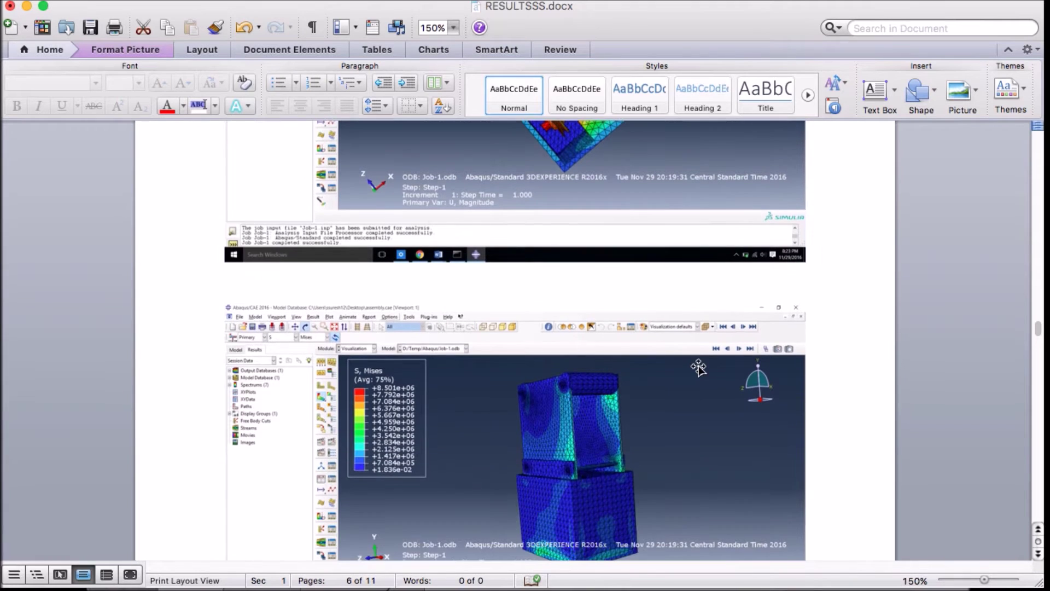
pyautogui.scroll(5, 699, 368)
pyautogui.scroll(-4, 699, 368)
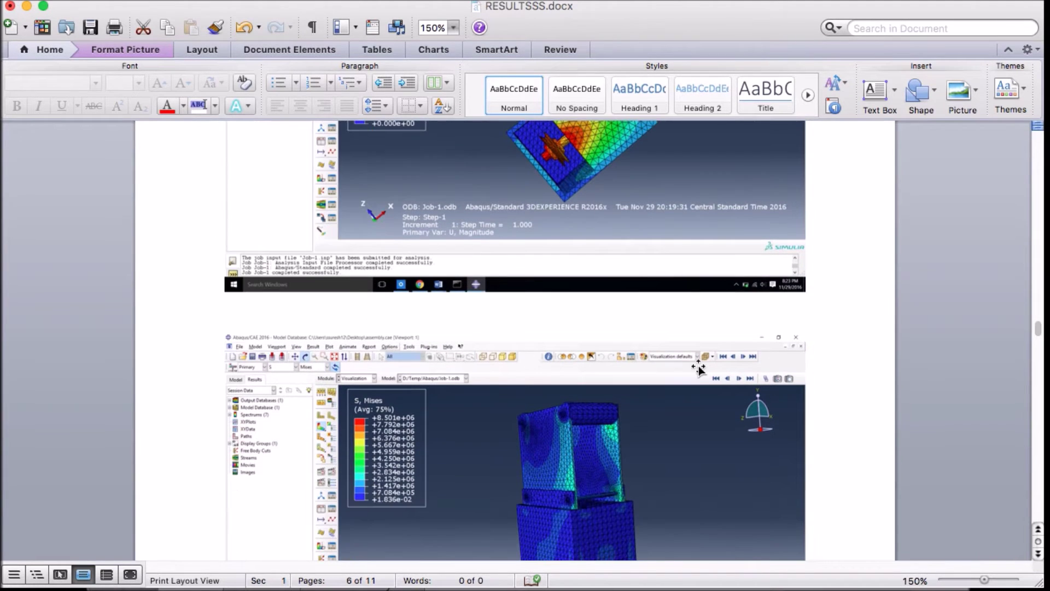
pyautogui.scroll(-4, 699, 368)
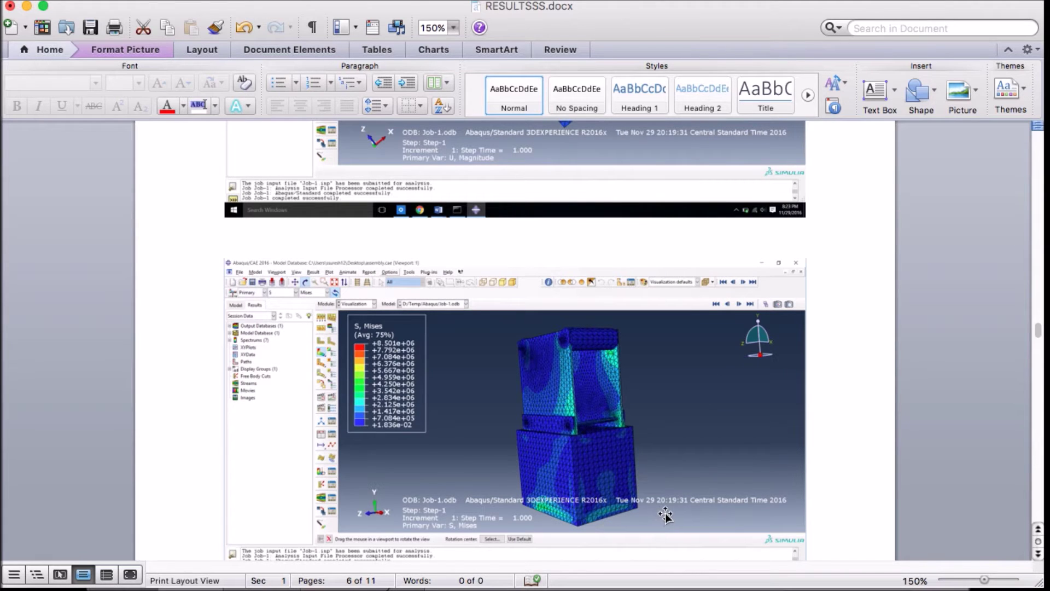
pyautogui.scroll(8, 666, 378)
pyautogui.scroll(1, 666, 378)
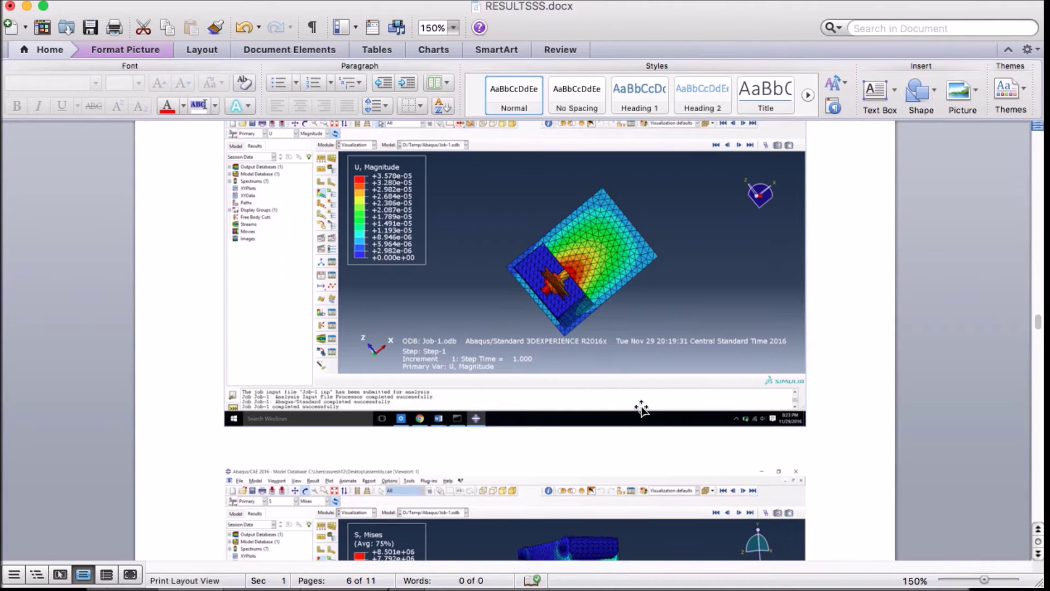
pyautogui.scroll(-9, 641, 406)
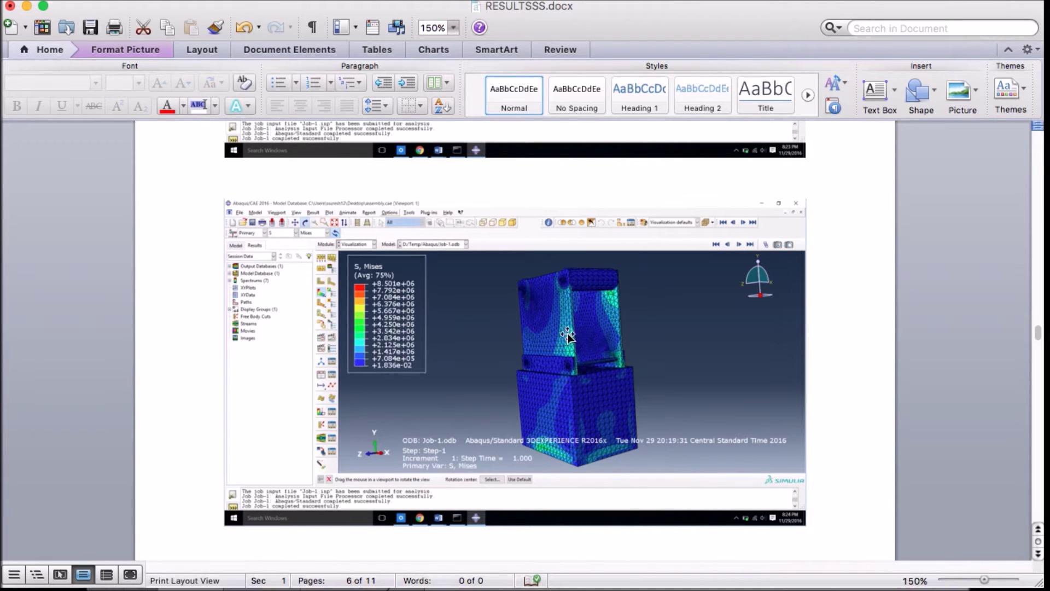
pyautogui.scroll(9, 660, 405)
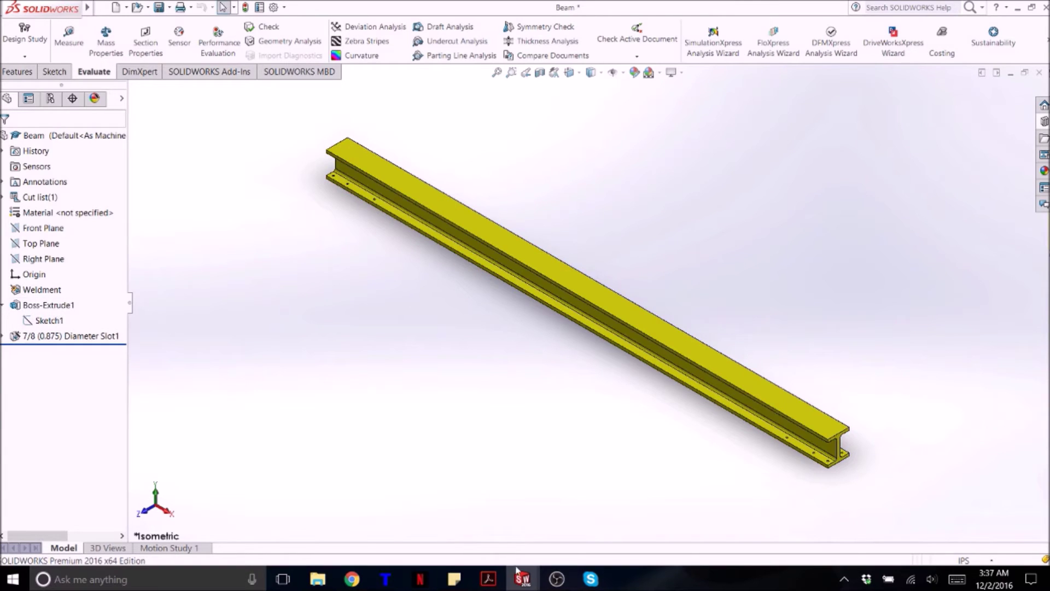
# Switch to the Top pillar part and show its rectangular tube, bracket plate and top plate dimensions
pyautogui.moveTo(522, 577)
pyautogui.click(298, 501)
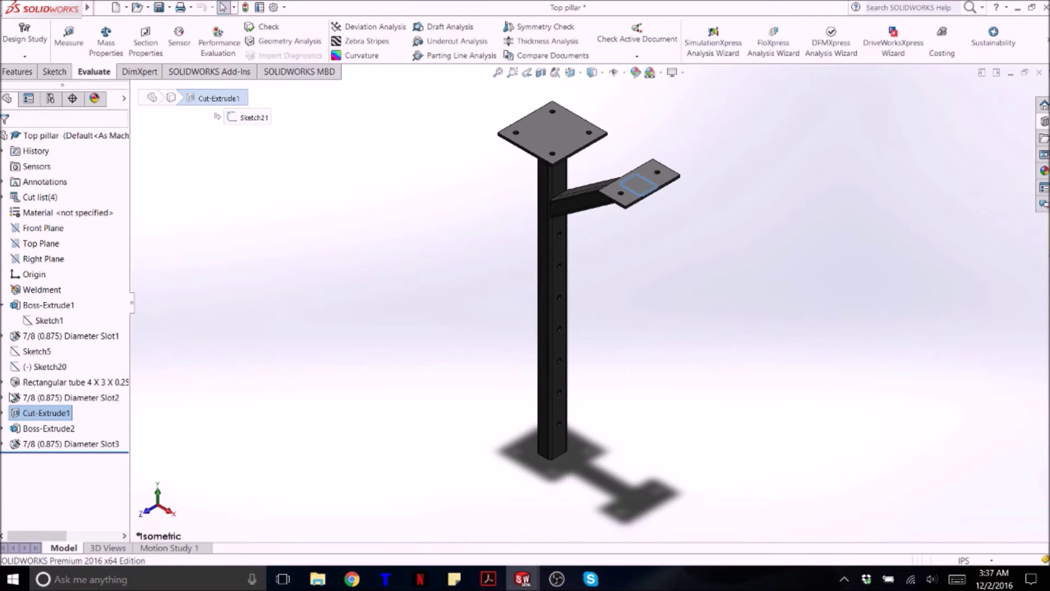
pyautogui.click(30, 383)
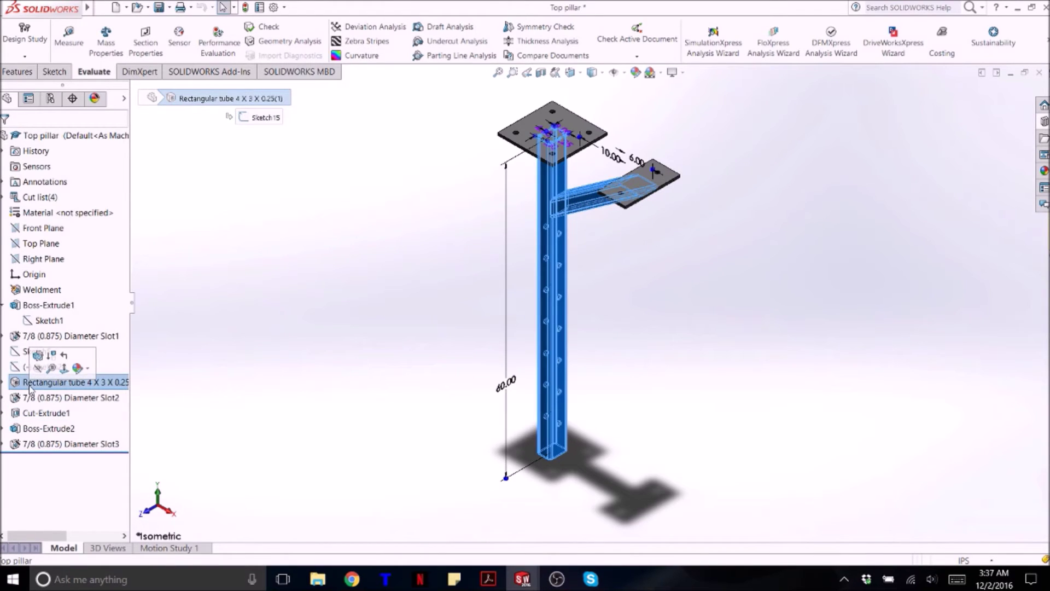
pyautogui.click(31, 429)
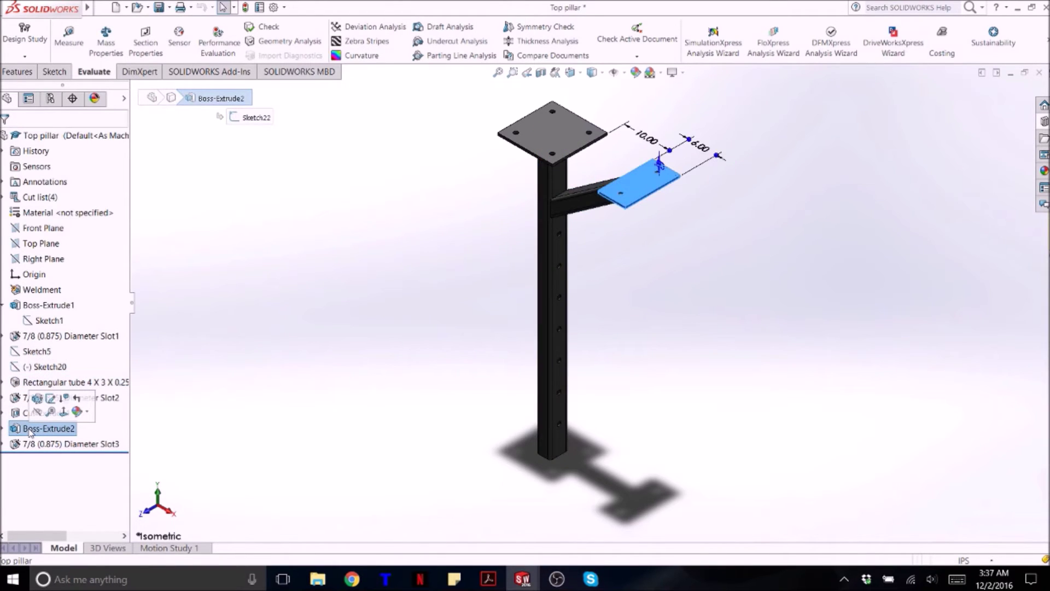
pyautogui.click(54, 304)
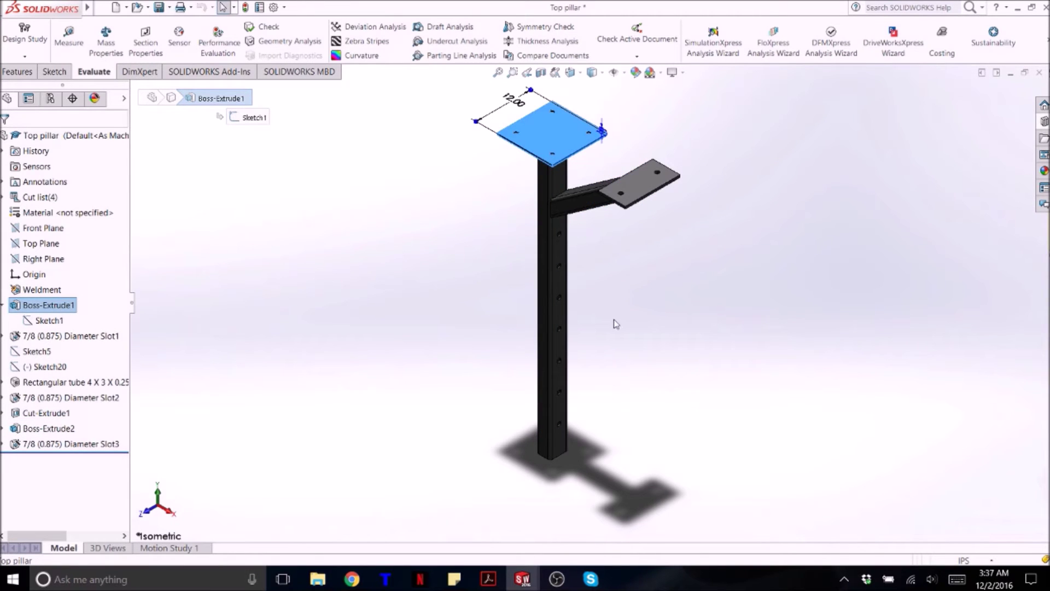
# Switch to bottom pillar in isometric view and inspect its tube, 7/8 slot, C channel and Boss-Extrude2 features
pyautogui.moveTo(522, 579)
pyautogui.click(433, 501)
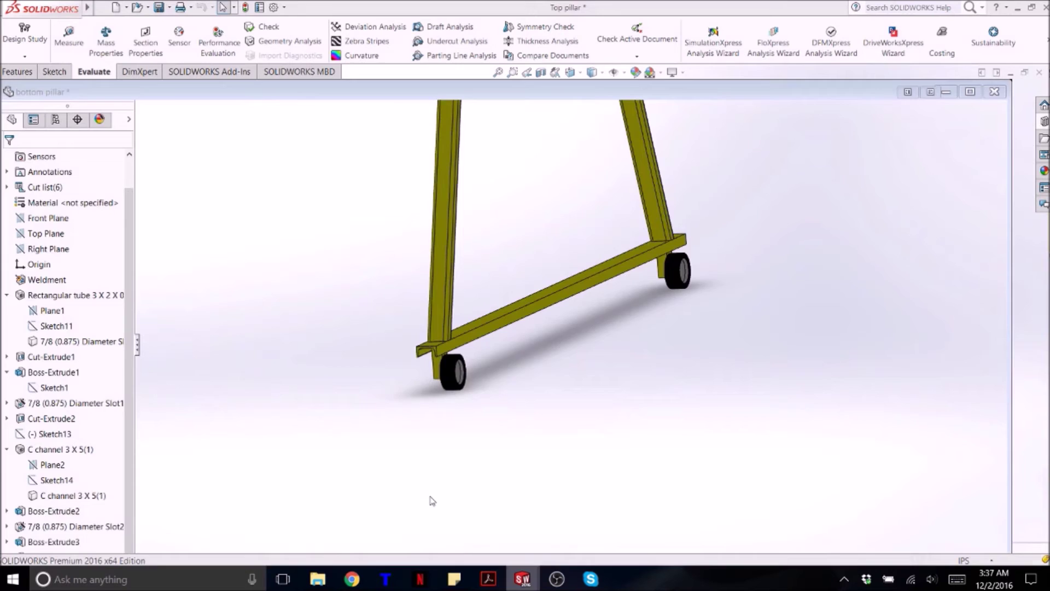
pyautogui.press('space')
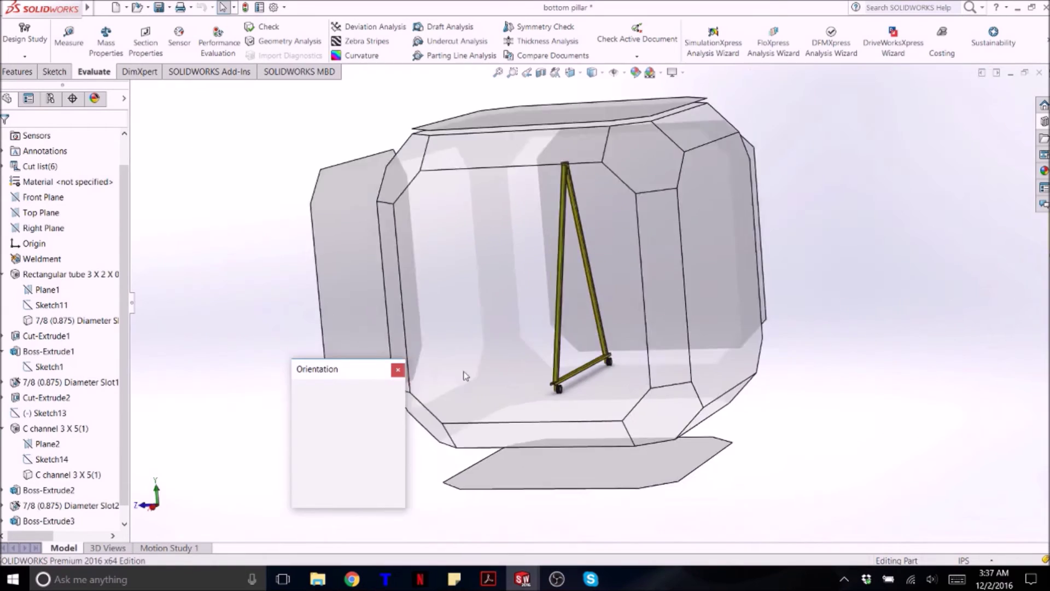
pyautogui.click(390, 405)
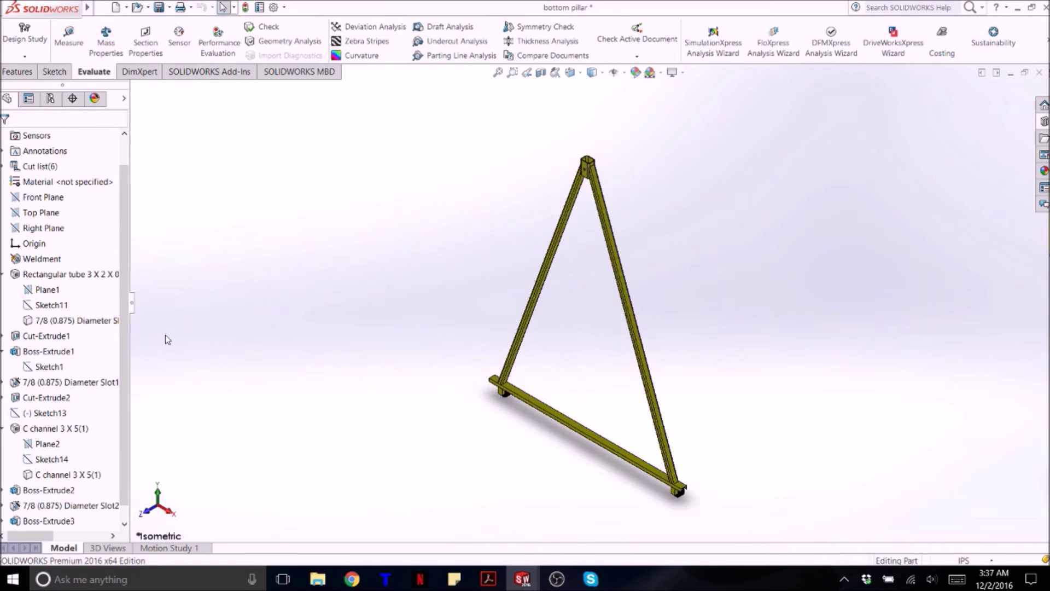
pyautogui.click(90, 275)
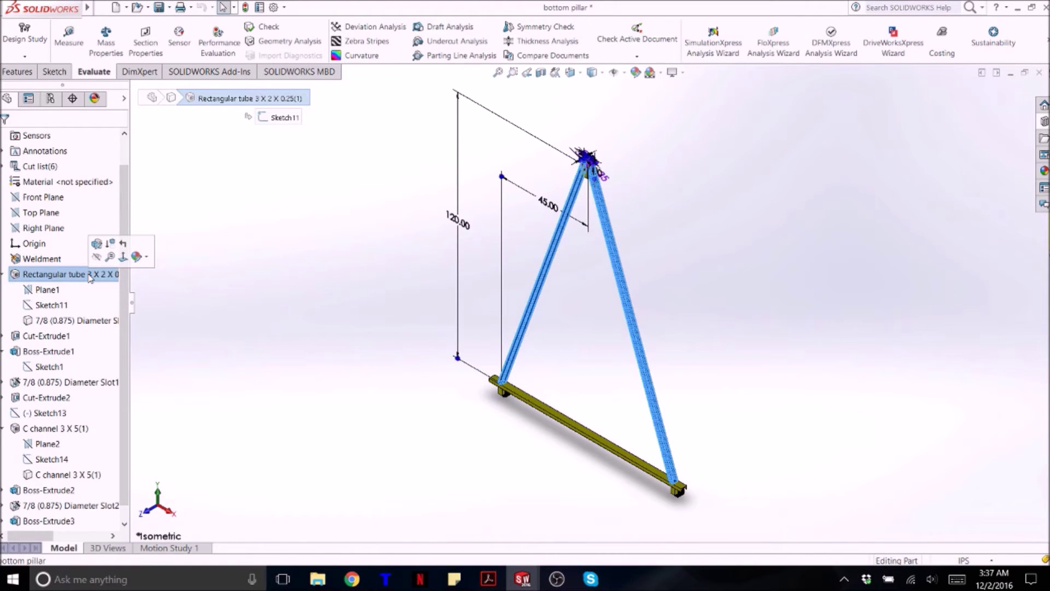
pyautogui.click(104, 381)
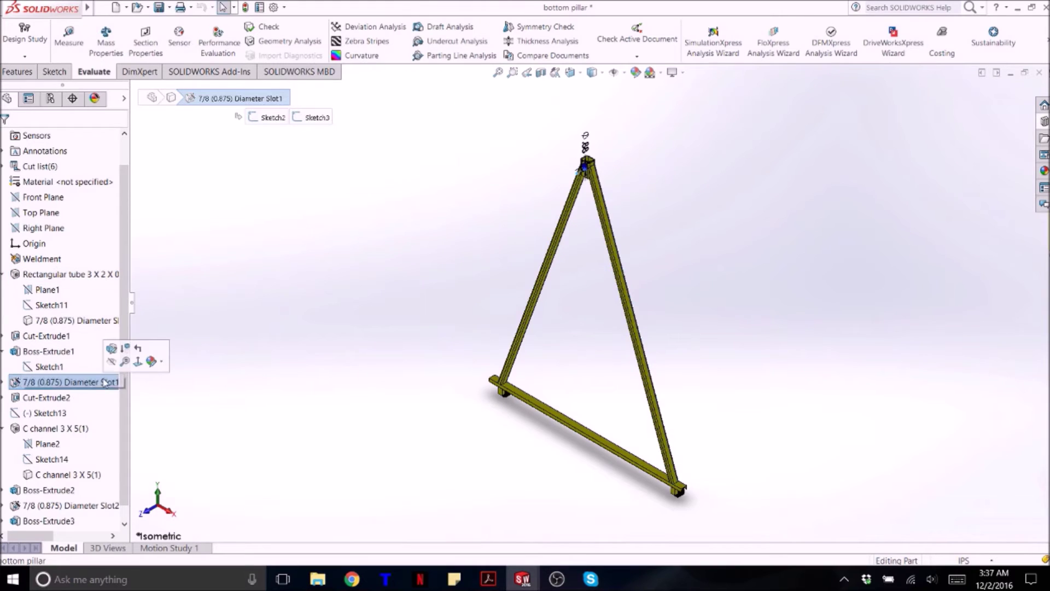
pyautogui.click(60, 475)
pyautogui.click(48, 488)
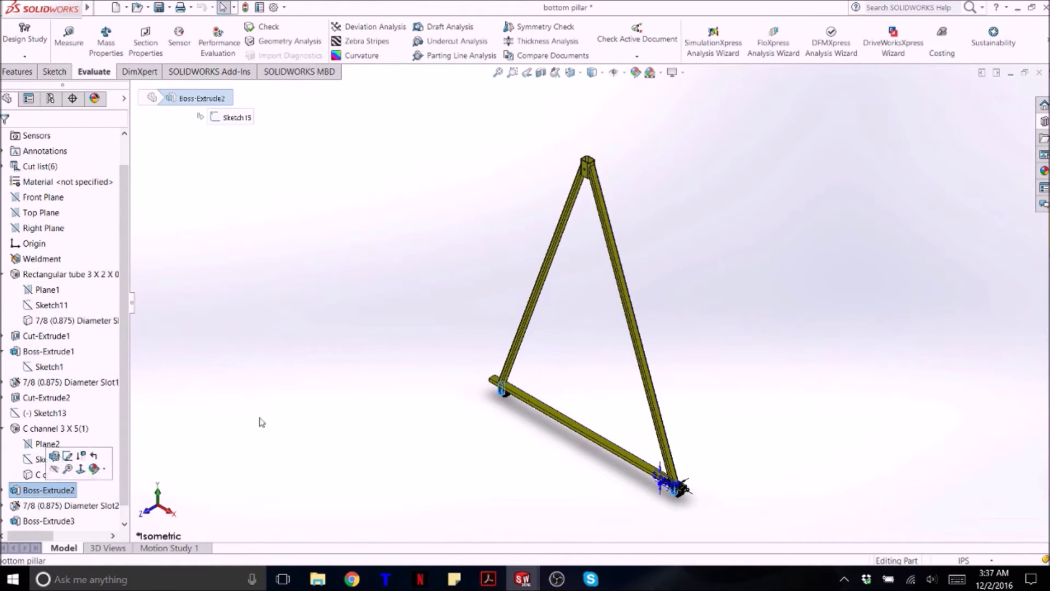
# Bring up the HHBOLT bolt part, then the HHNUT nut part
pyautogui.moveTo(522, 579)
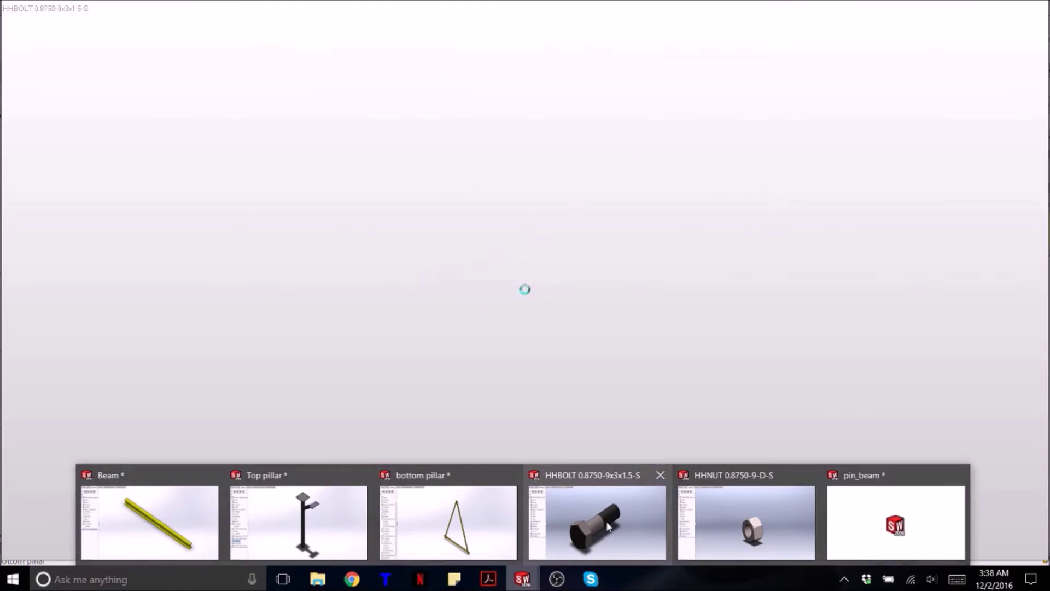
pyautogui.click(599, 544)
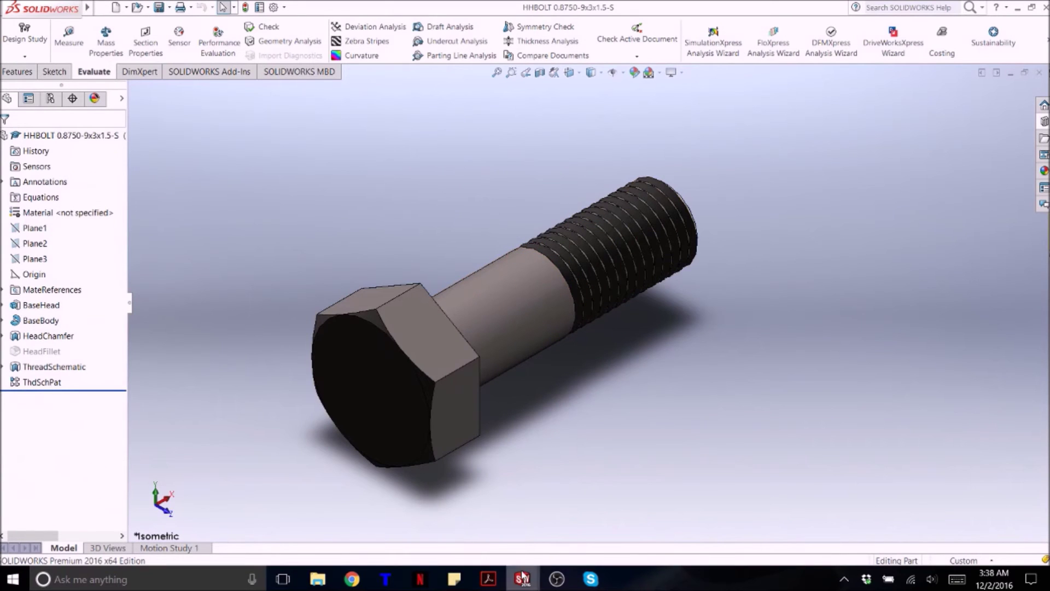
pyautogui.moveTo(523, 579)
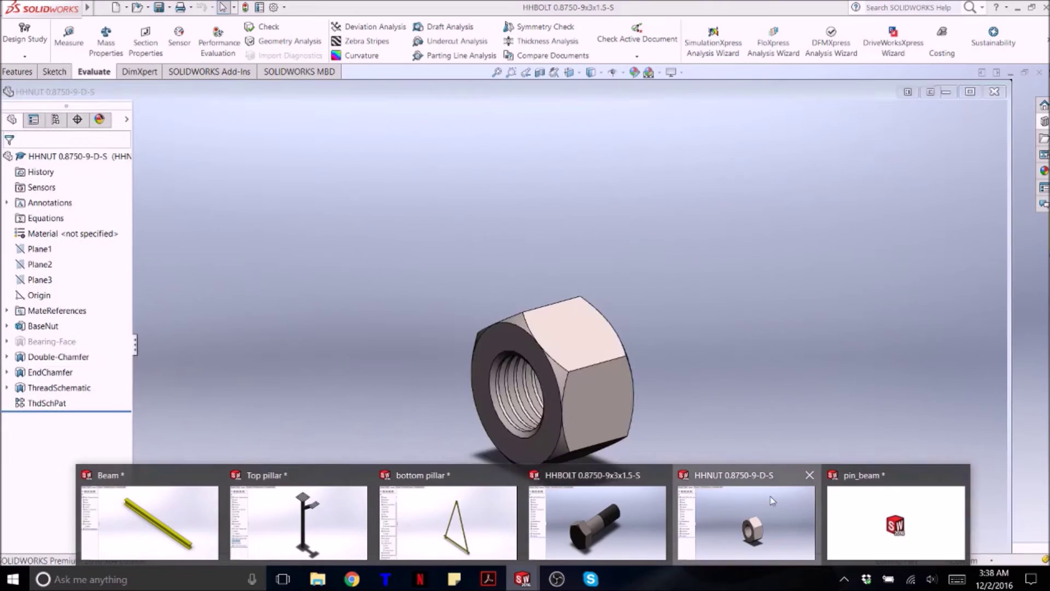
pyautogui.click(772, 500)
# Switch to pin_beam and show the Sweep1, Sketch1 and Sketch2 sweep path dimensions
pyautogui.moveTo(523, 580)
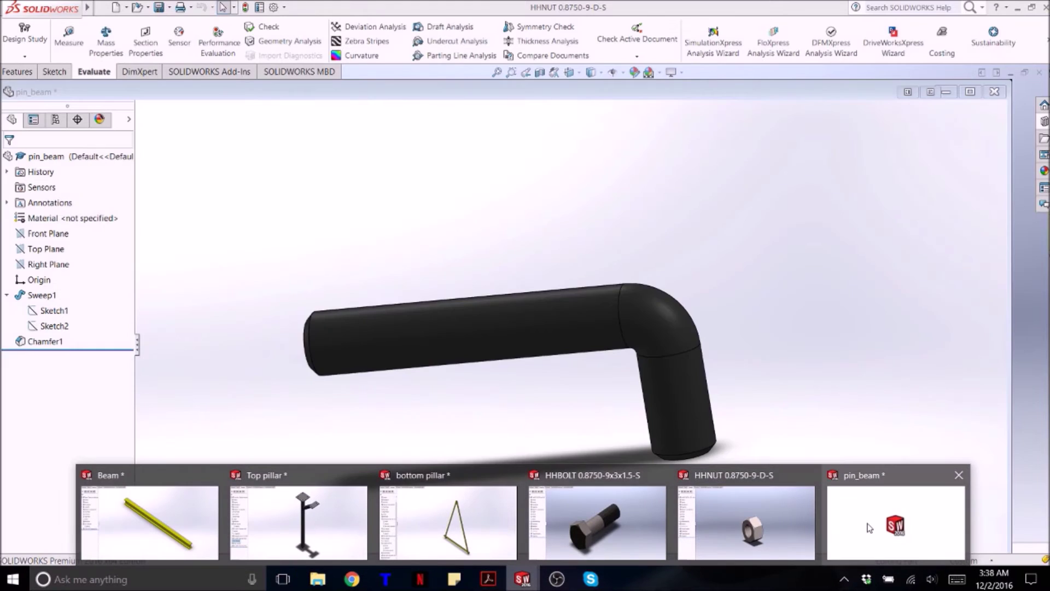
pyautogui.click(870, 528)
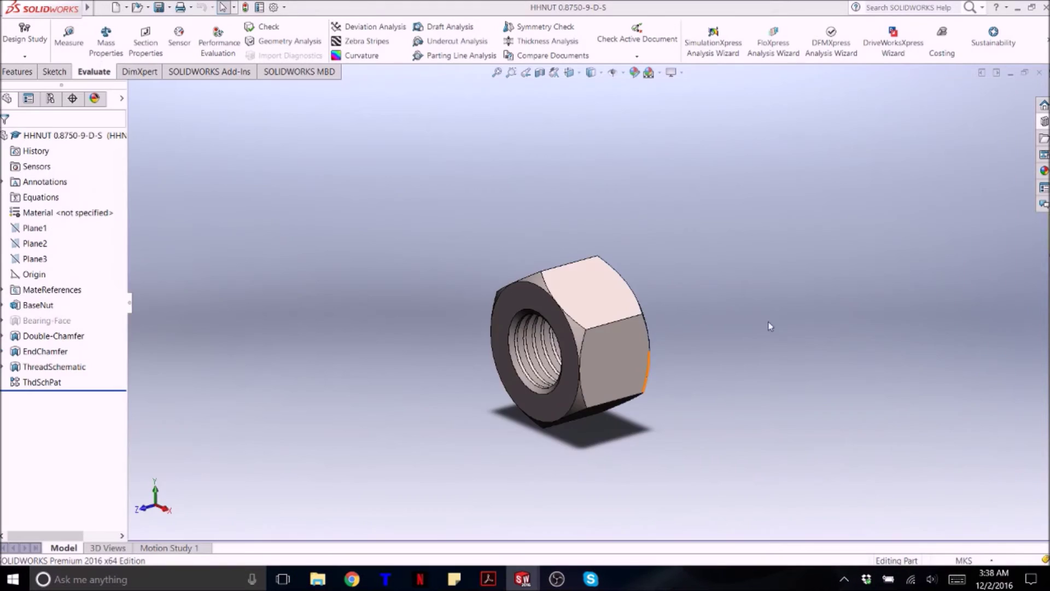
pyautogui.click(42, 277)
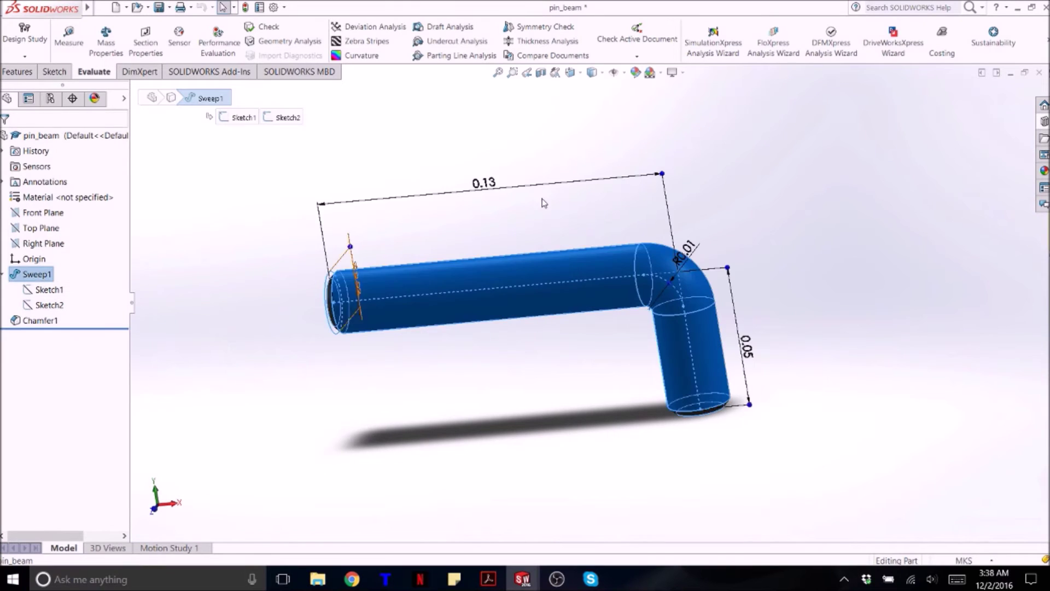
pyautogui.click(59, 290)
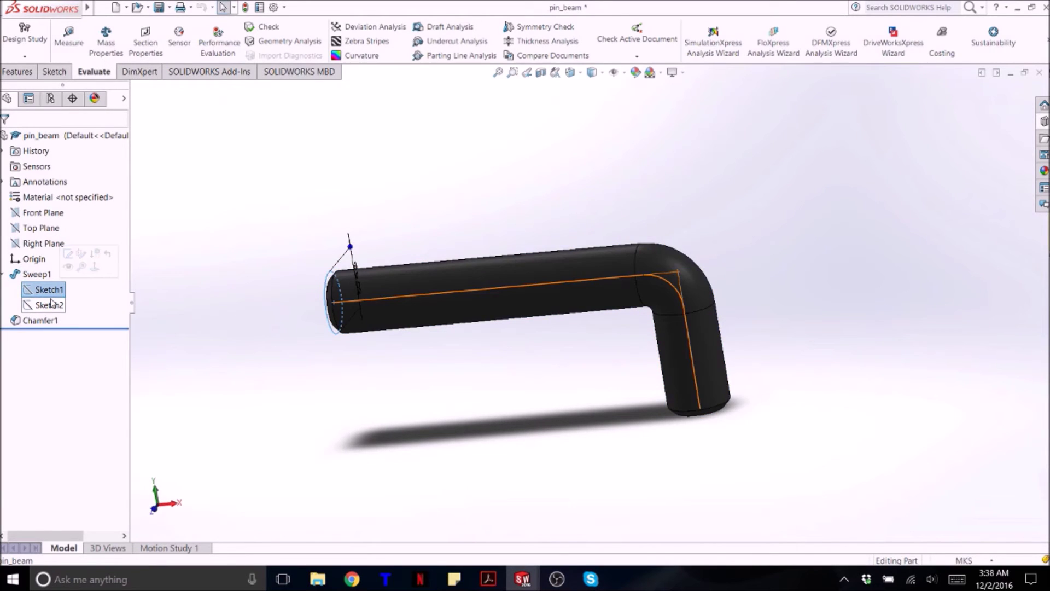
pyautogui.click(51, 304)
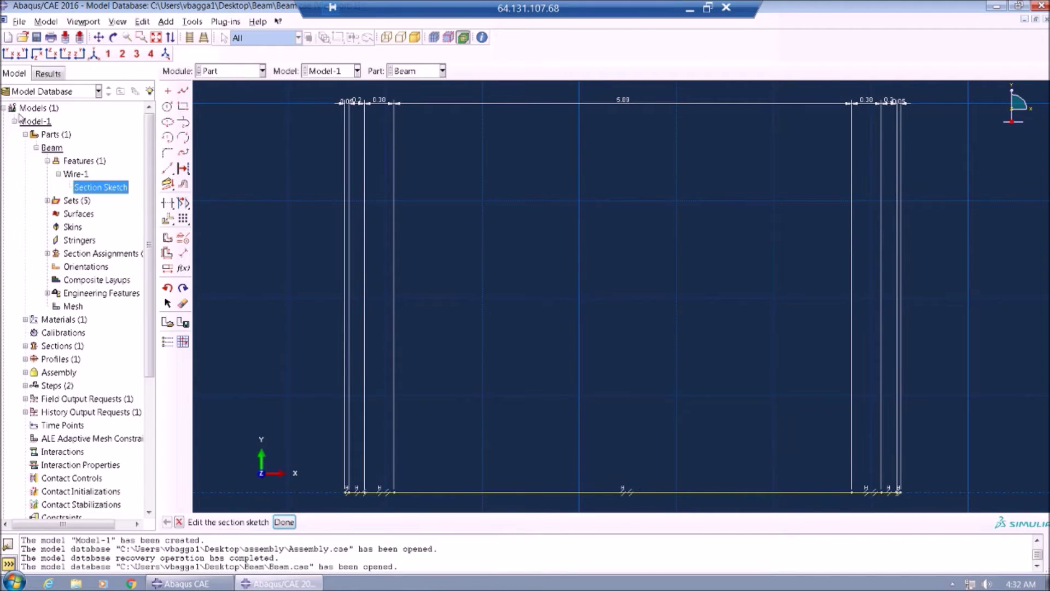
# Leave the Beam.cae wire-beam section sketch, dismissing the regeneration warning and confirming the cancel
pyautogui.click(283, 523)
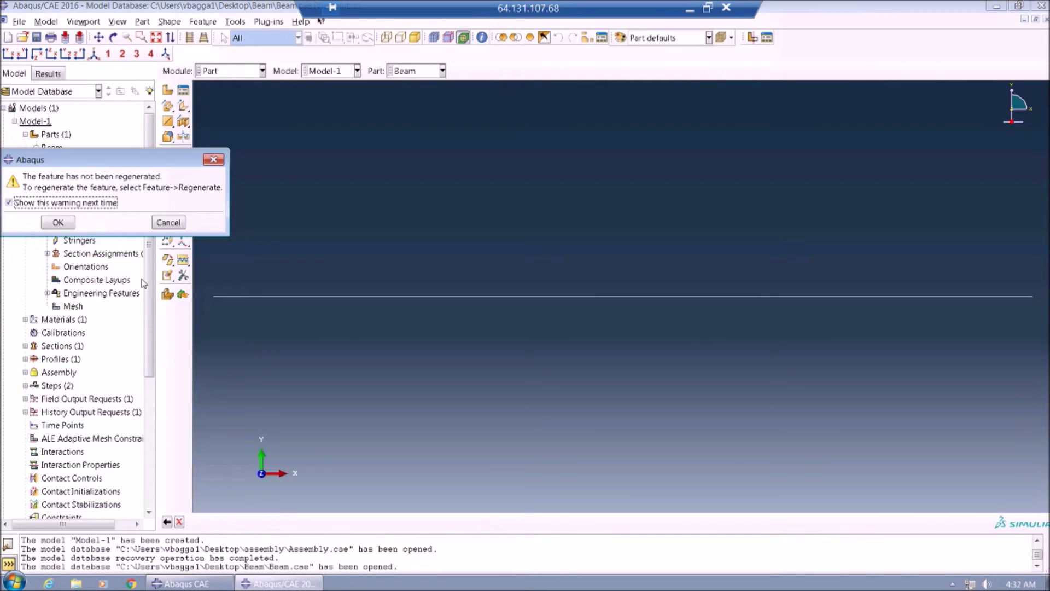
pyautogui.click(177, 225)
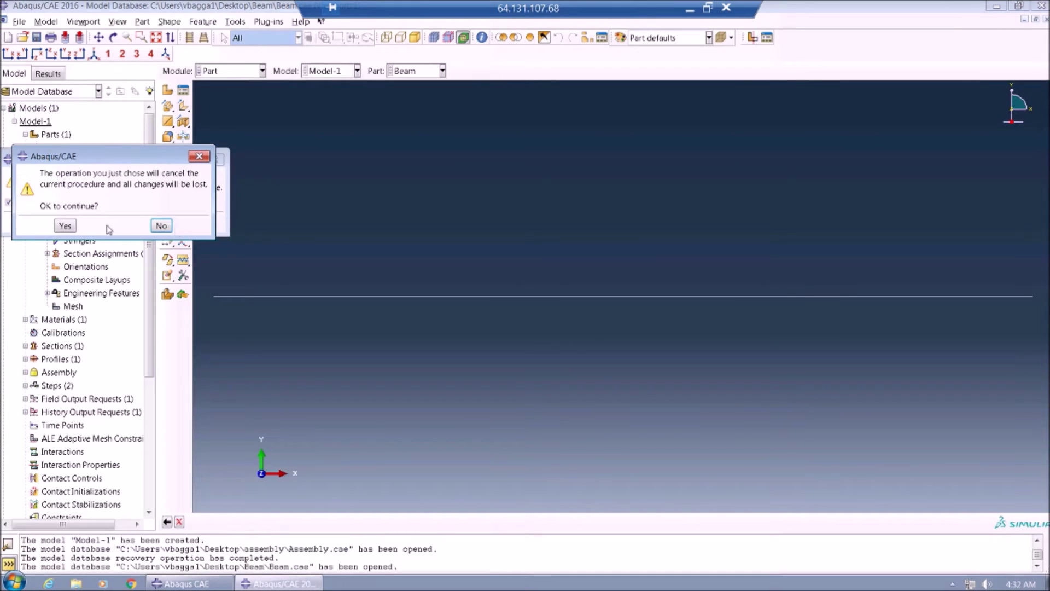
pyautogui.click(65, 225)
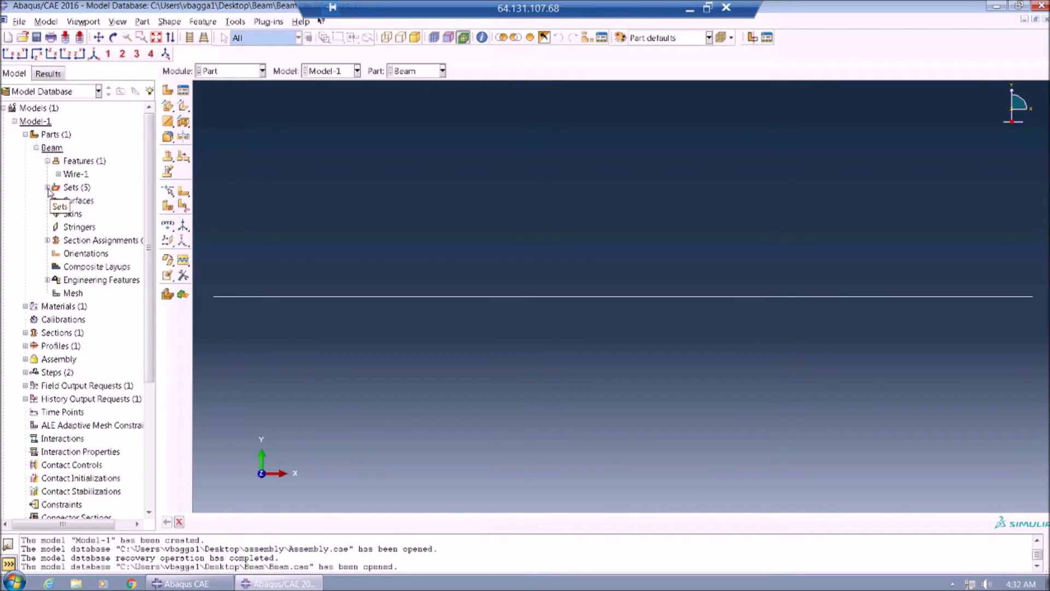
# Review the Mild steel material definition and close it unchanged
pyautogui.click(25, 306)
pyautogui.doubleClick(57, 321)
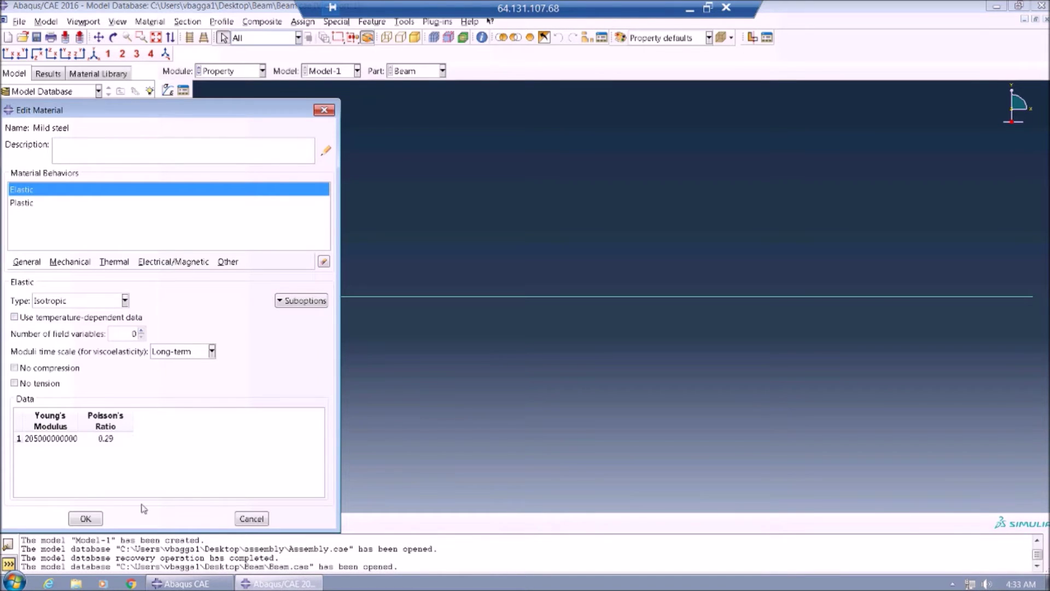
pyautogui.click(241, 519)
# Review the Beam_profile I-section dimensions and close them unchanged
pyautogui.click(25, 345)
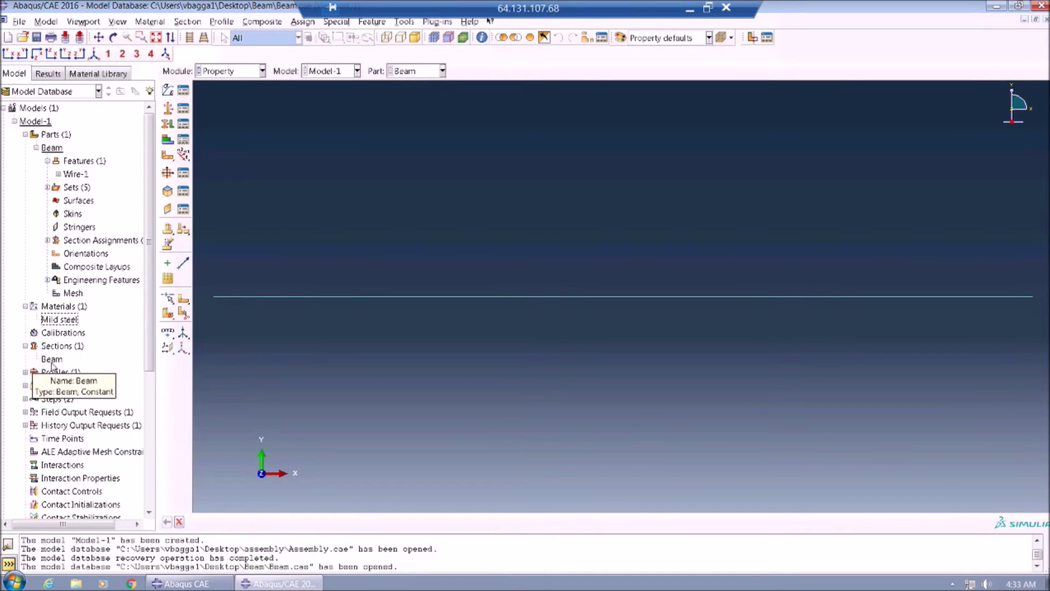
pyautogui.scroll(-1, 52, 366)
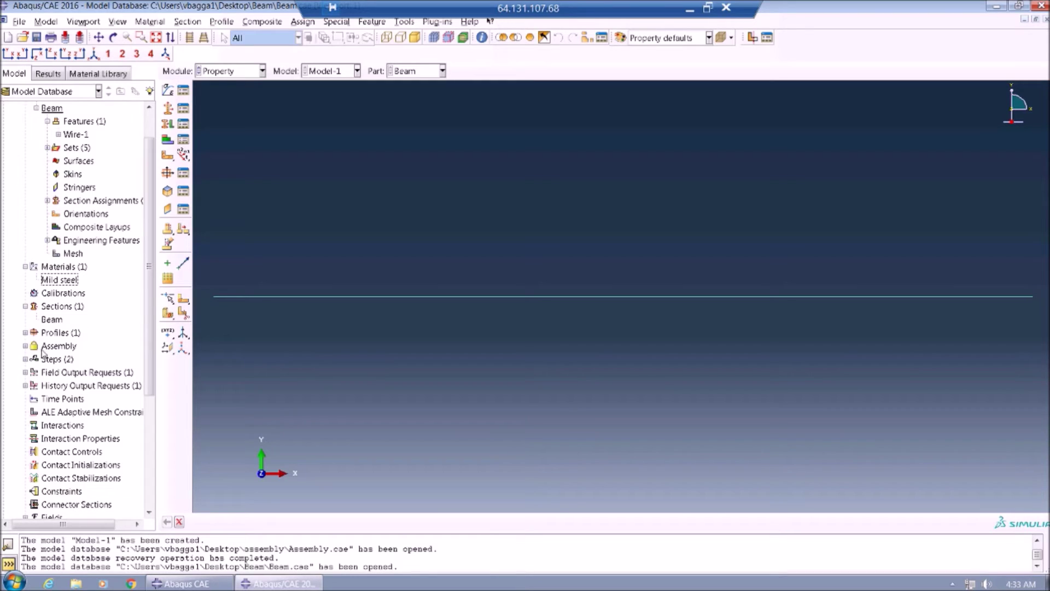
pyautogui.click(25, 333)
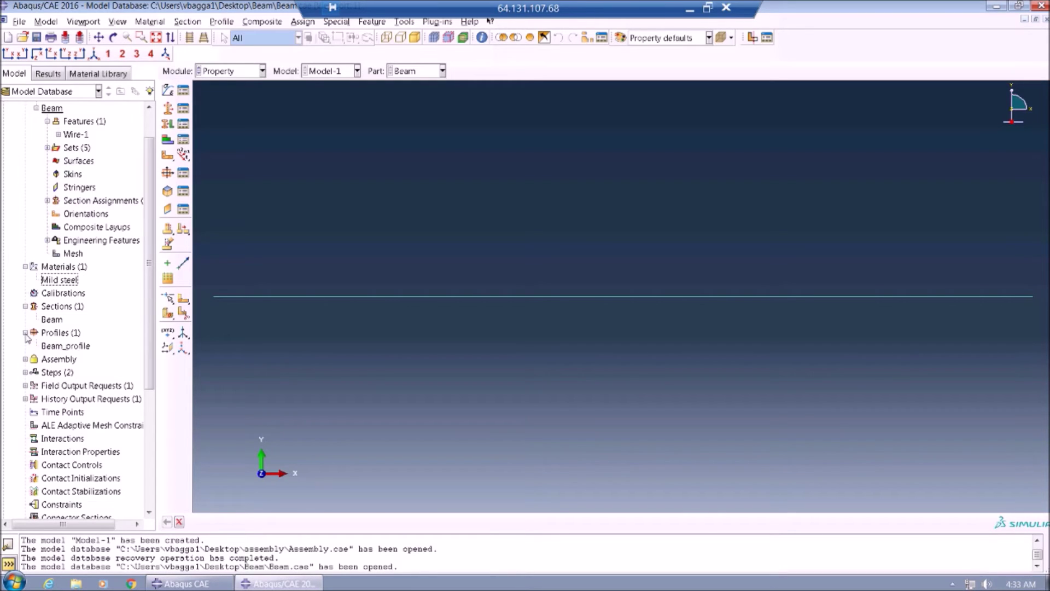
pyautogui.doubleClick(66, 346)
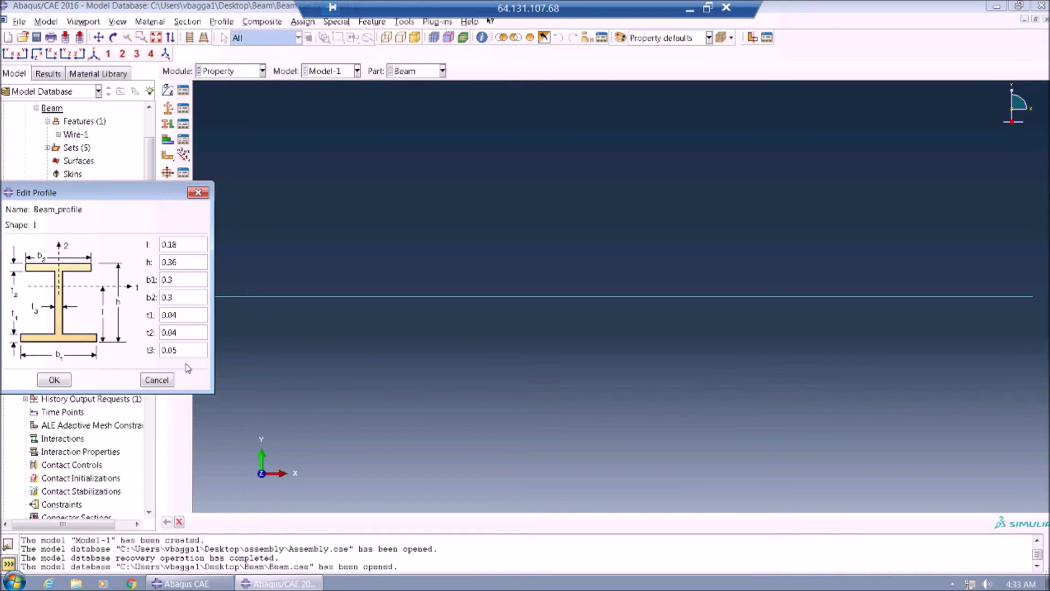
pyautogui.click(164, 381)
# Show the beam's U displacement magnitude contour, then switch it to S Mises stress
pyautogui.scroll(-2, 52, 383)
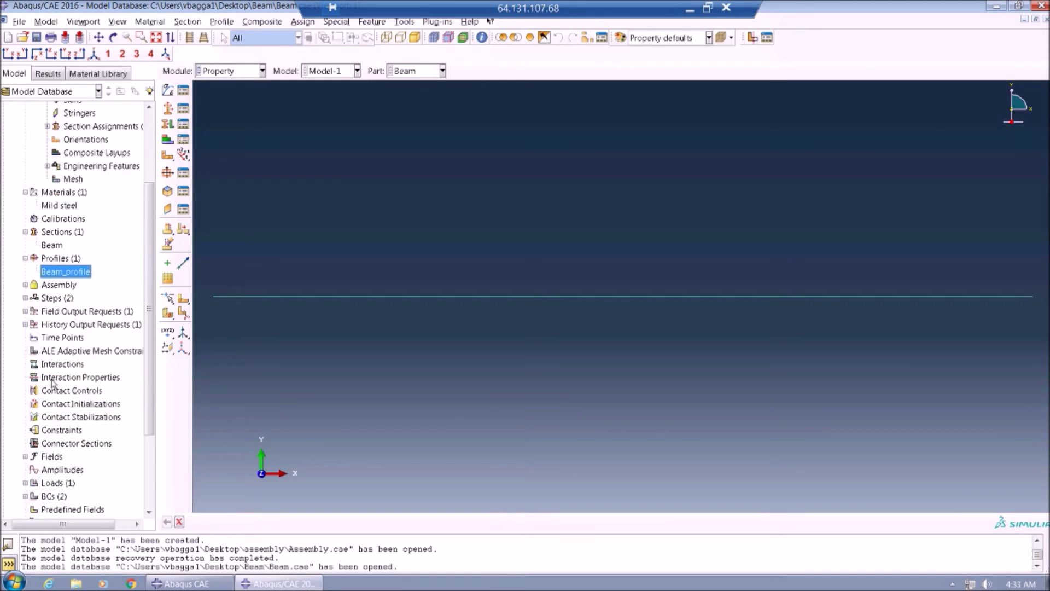
pyautogui.scroll(-2, 53, 382)
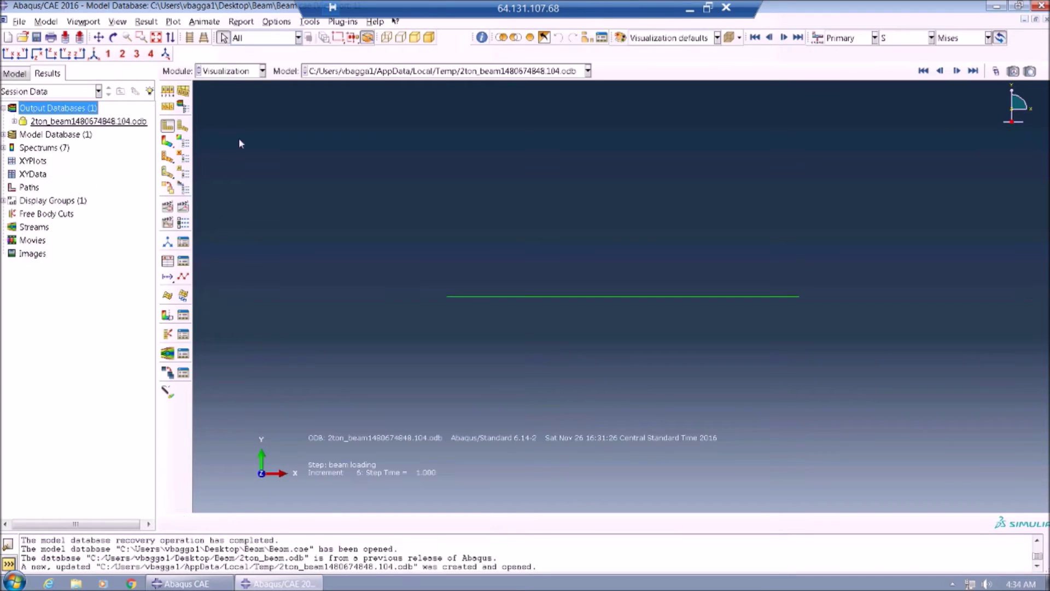
pyautogui.click(924, 38)
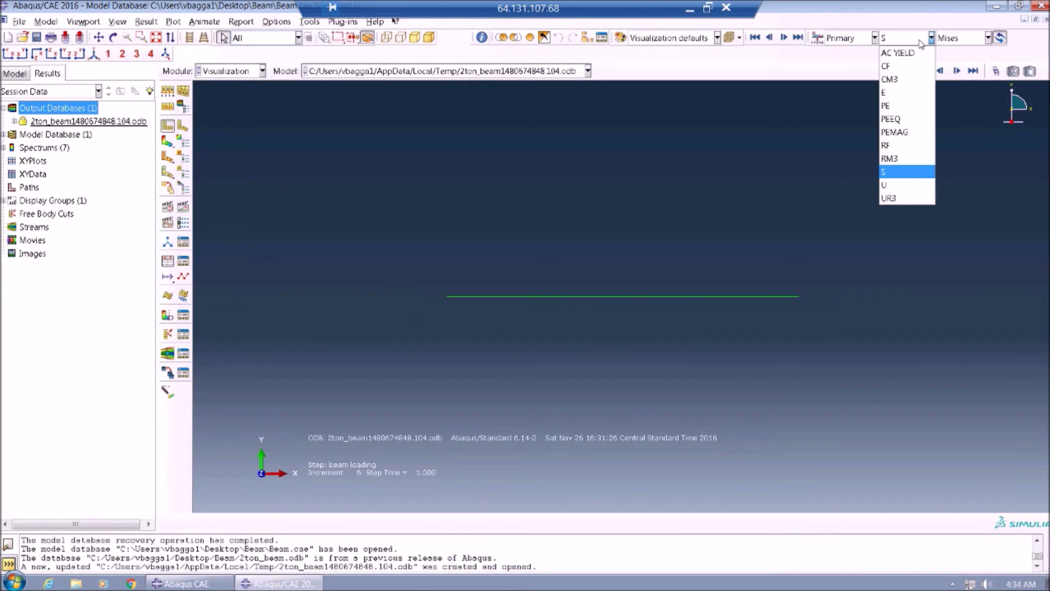
pyautogui.click(897, 185)
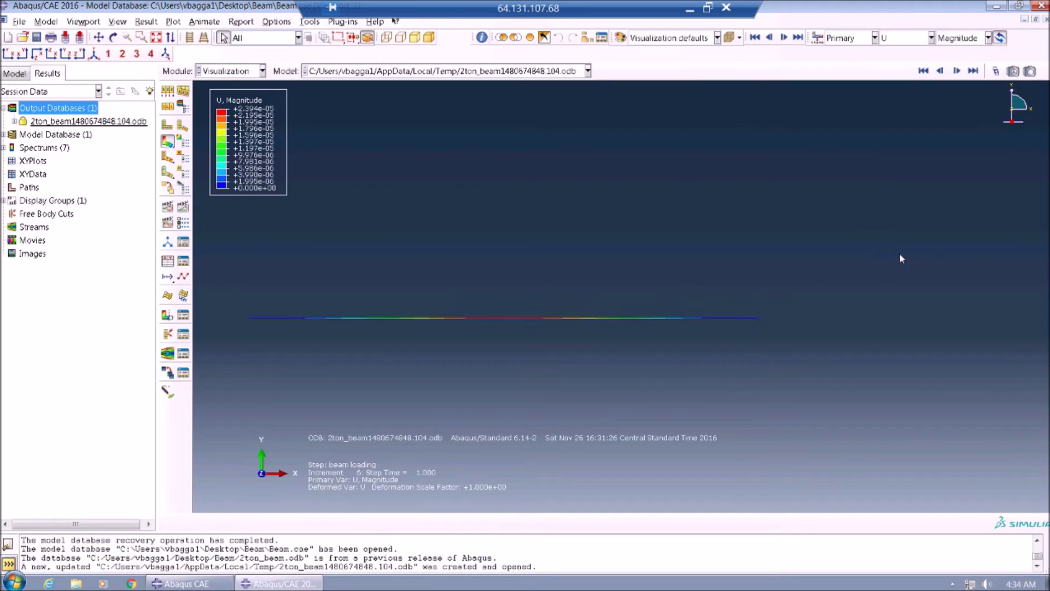
pyautogui.click(913, 37)
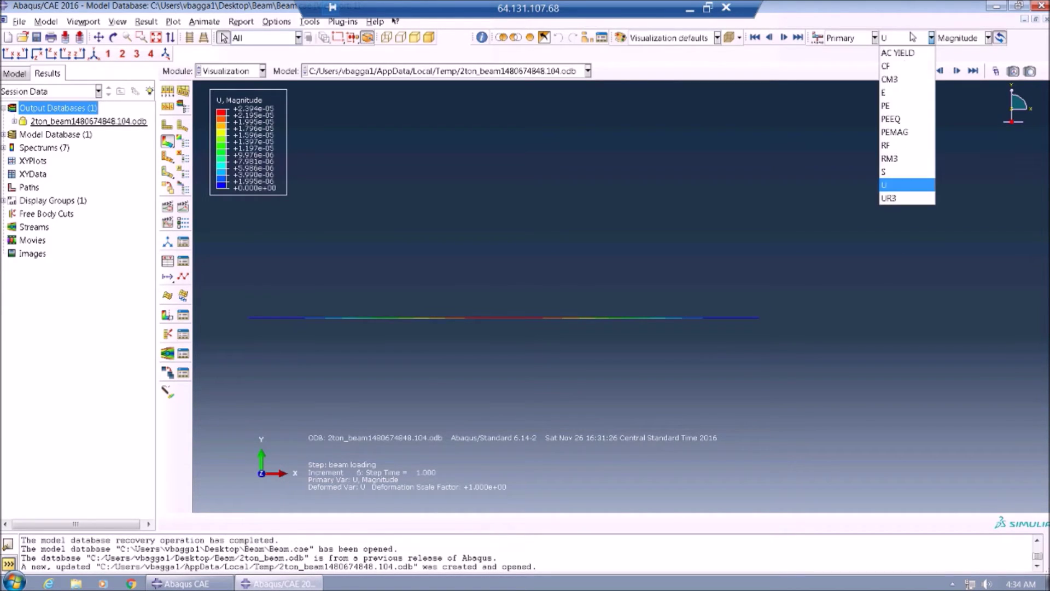
pyautogui.click(897, 177)
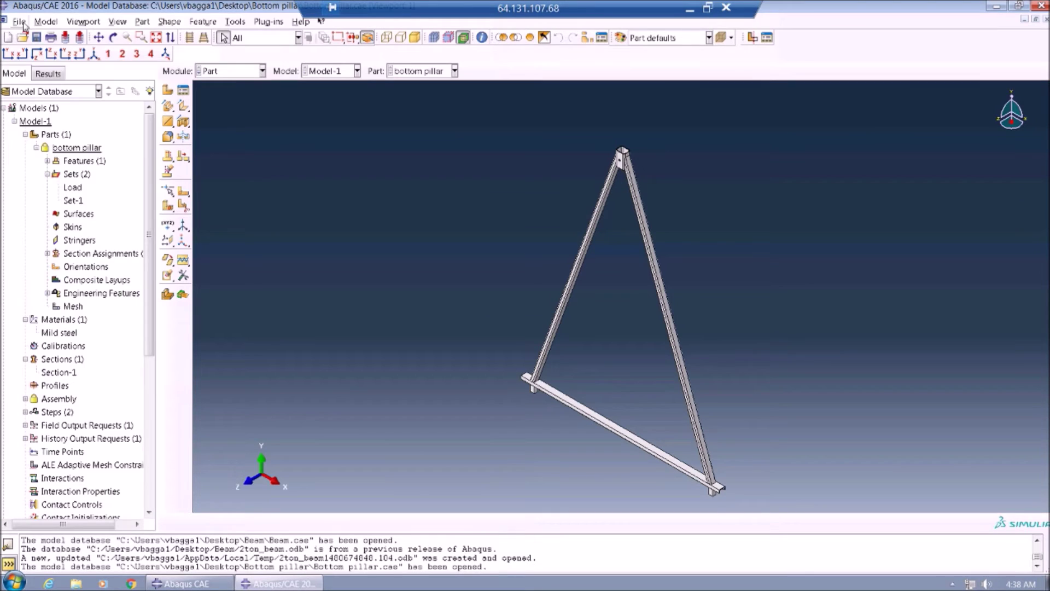
# Select the bottom pillar model's Jobs and switch to the Visualization module
pyautogui.click(19, 22)
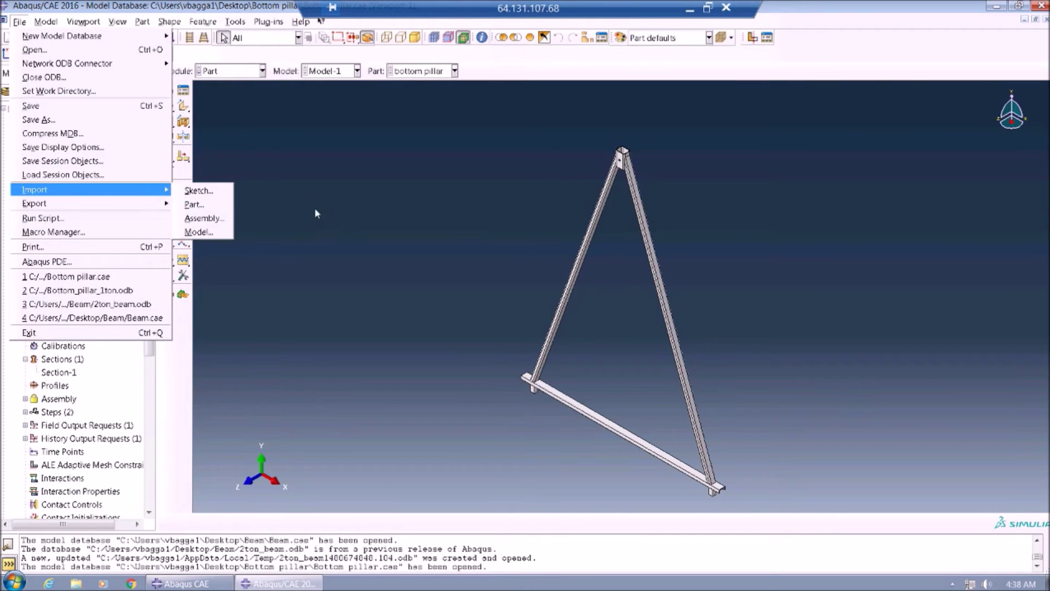
pyautogui.click(298, 210)
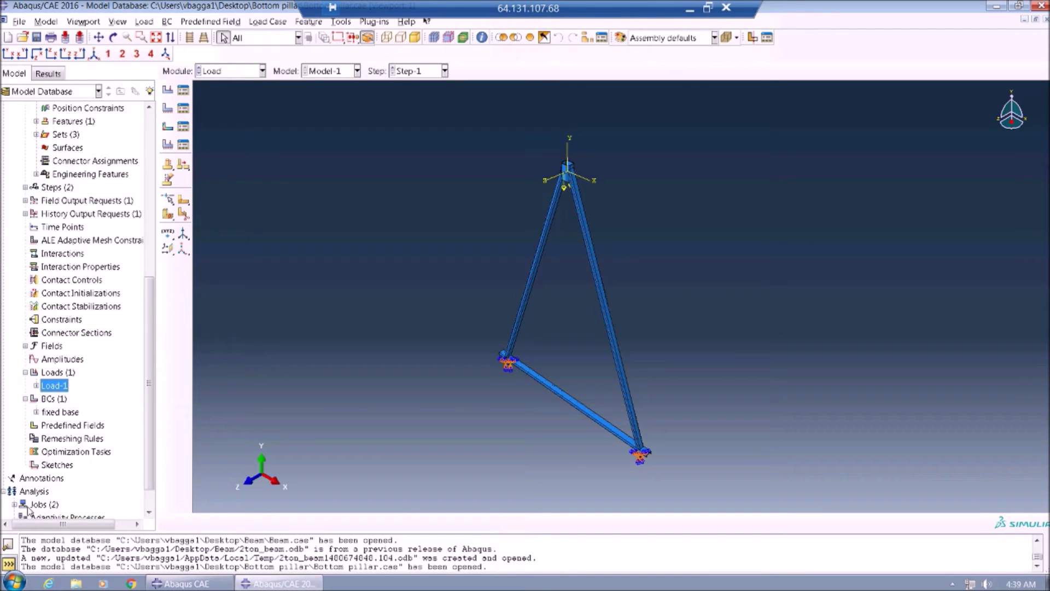
pyautogui.scroll(-2, 27, 509)
pyautogui.click(39, 472)
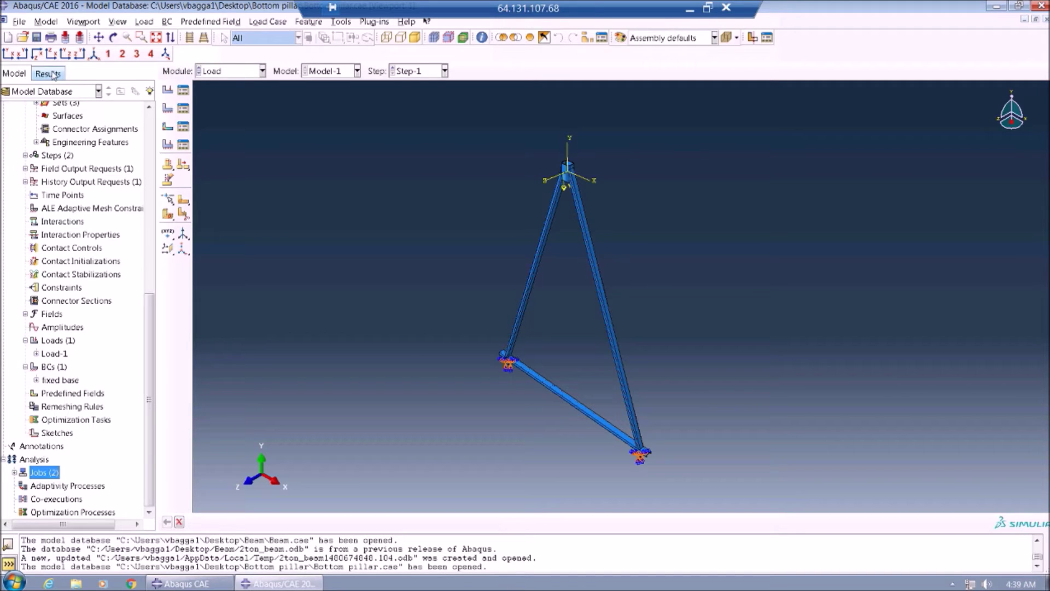
pyautogui.click(251, 77)
pyautogui.click(234, 202)
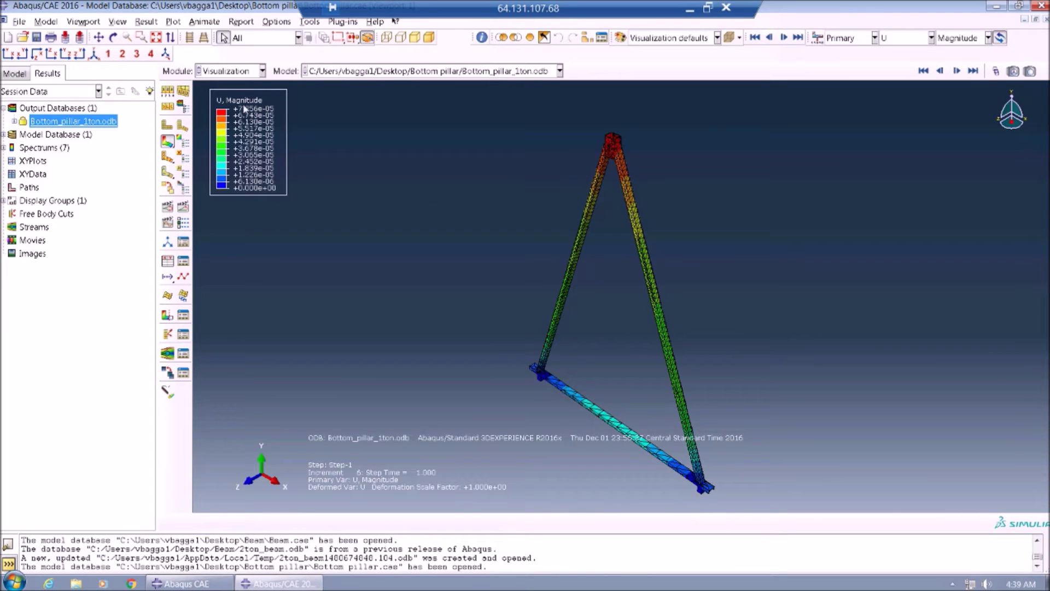
# Change the bottom pillar contour from displacement magnitude to S Mises stress
pyautogui.click(924, 38)
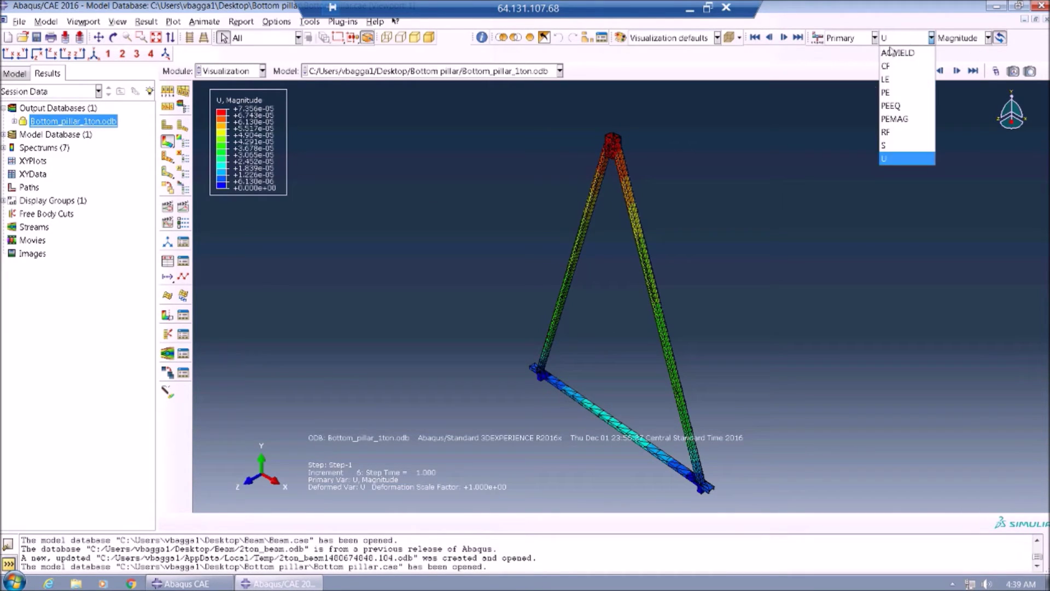
pyautogui.click(891, 146)
pyautogui.scroll(10, 613, 140)
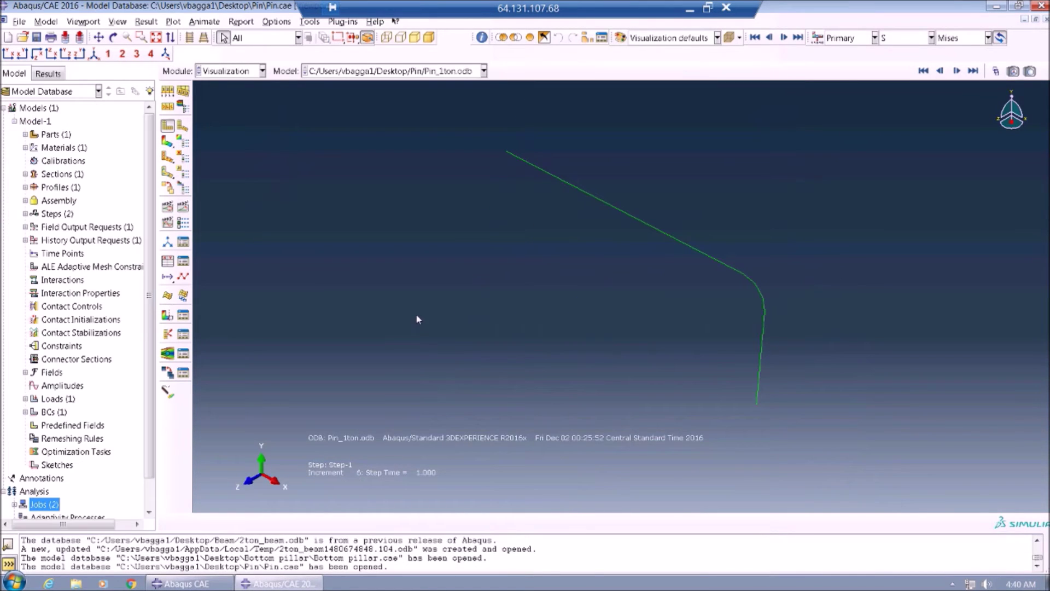
# Show the Pin part in the Load module and zoom in on its applied loads
pyautogui.click(25, 134)
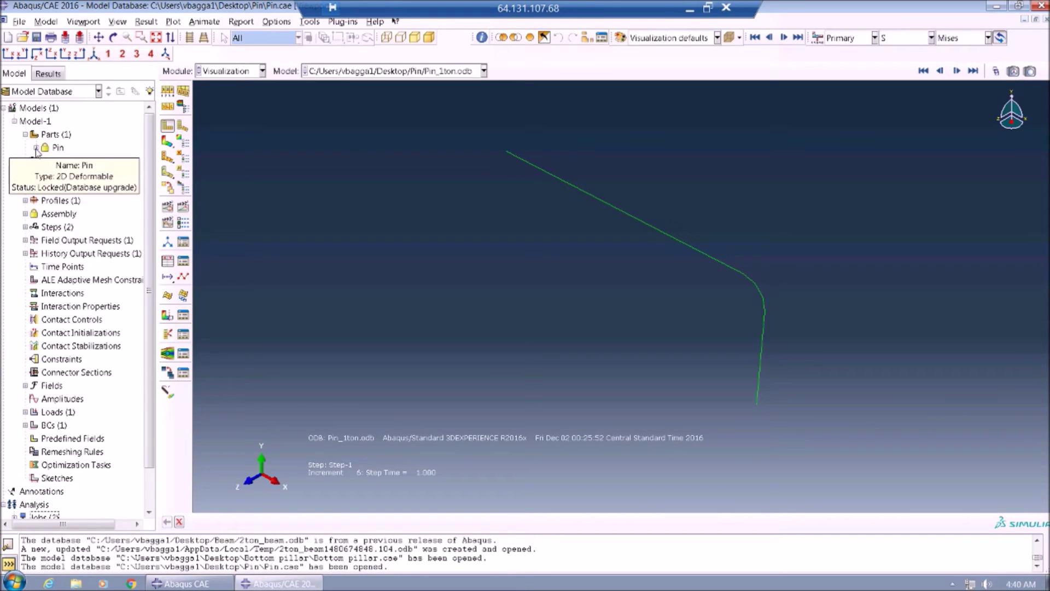
pyautogui.click(36, 148)
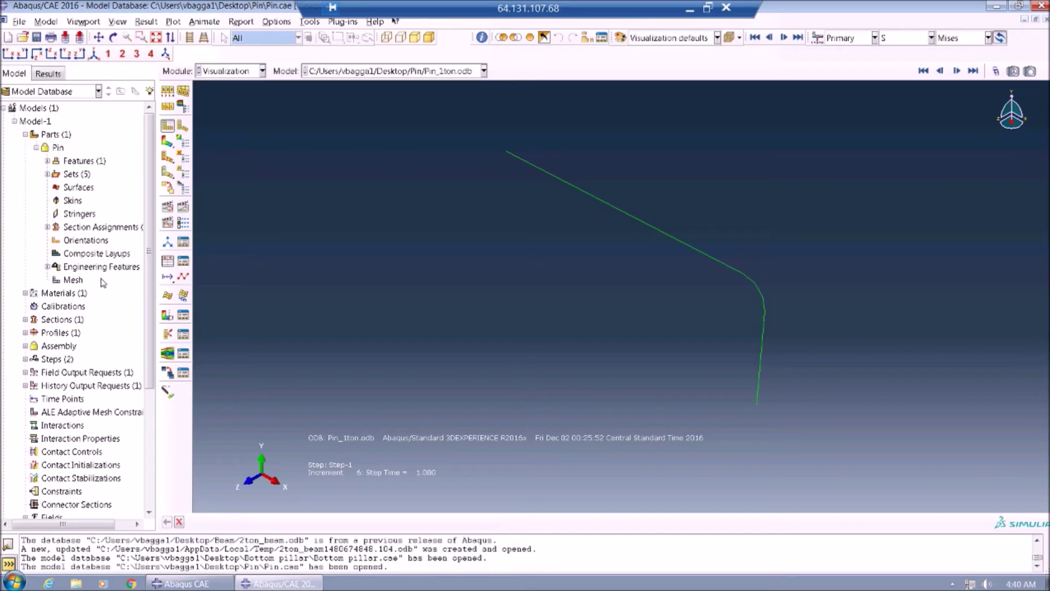
pyautogui.doubleClick(46, 176)
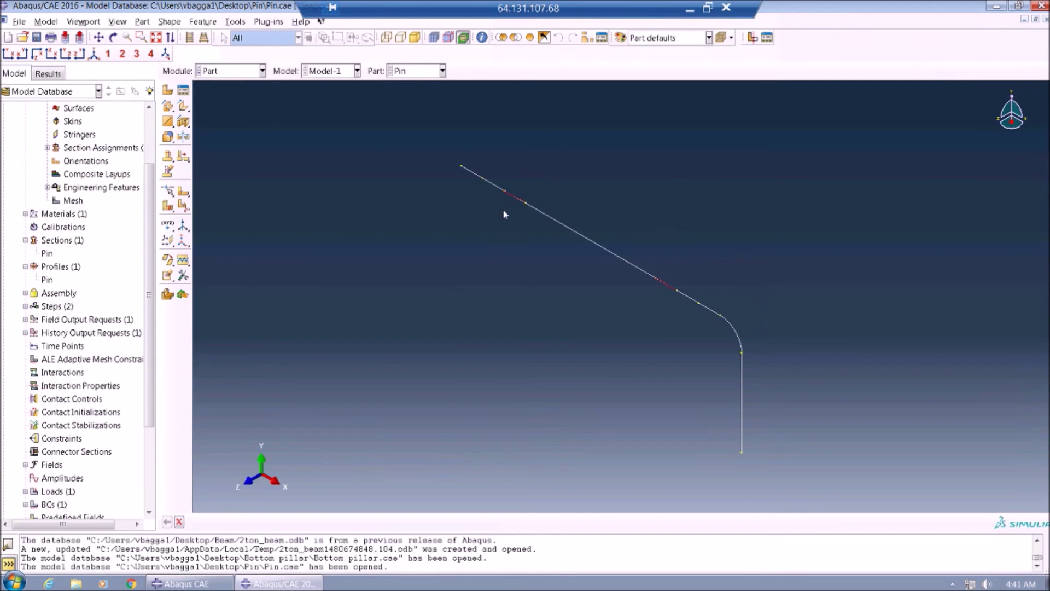
pyautogui.click(262, 71)
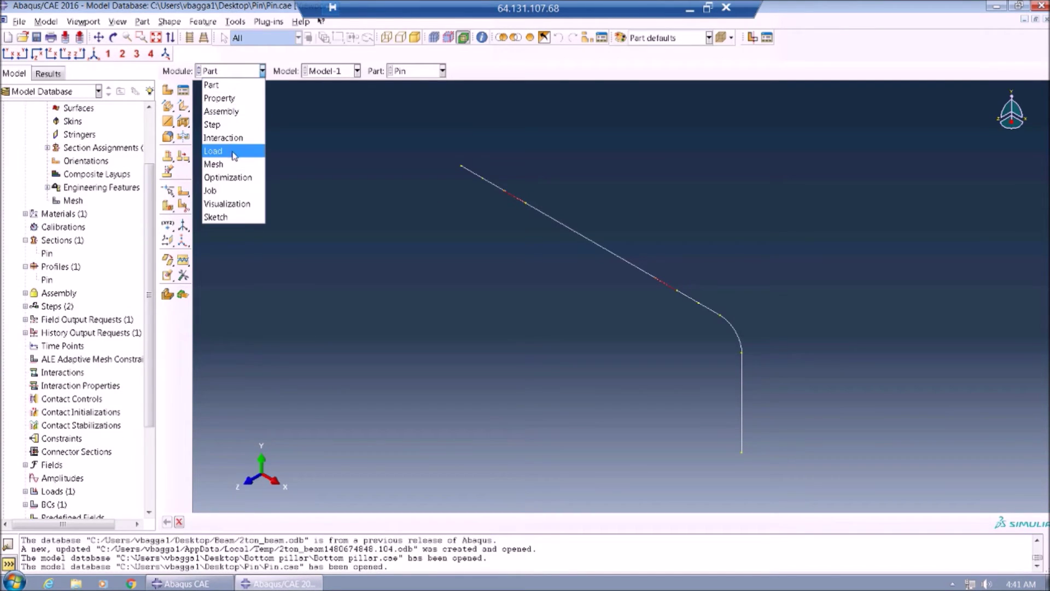
pyautogui.click(233, 151)
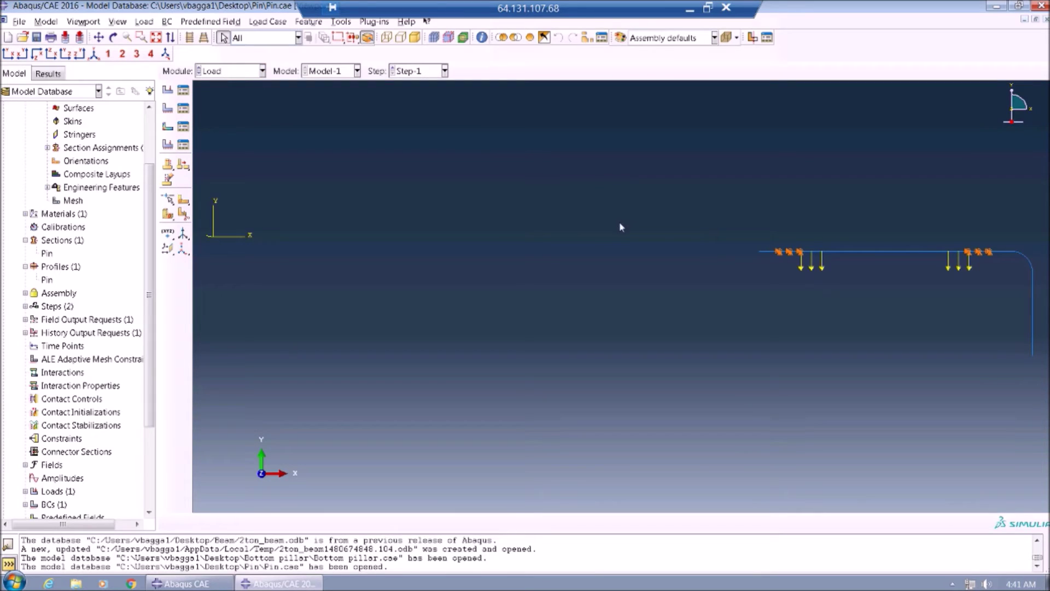
pyautogui.keyDown('ctrl'); pyautogui.keyDown('alt'); pyautogui.moveTo(703, 252); pyautogui.dragTo(381, 269, button='middle'); pyautogui.keyUp('alt'); pyautogui.keyUp('ctrl')
pyautogui.keyDown('ctrl'); pyautogui.keyDown('alt'); pyautogui.moveTo(381, 269); pyautogui.dragTo(409, 275, button='right'); pyautogui.keyUp('alt'); pyautogui.keyUp('ctrl')
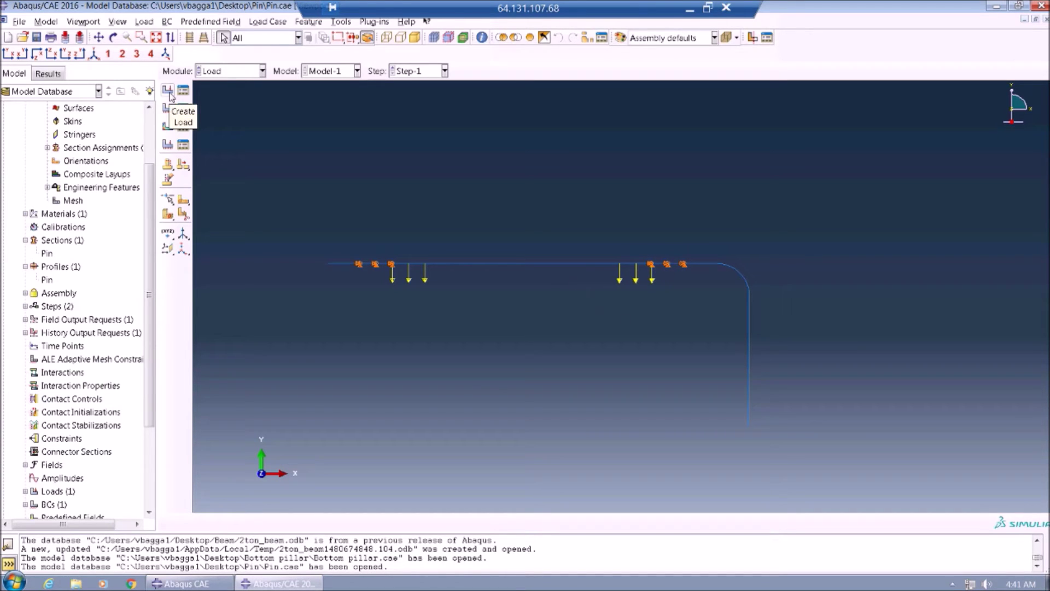
# Open Pin_1ton.odb in Visualization to display the pin's U displacement contour
pyautogui.scroll(-4, 79, 344)
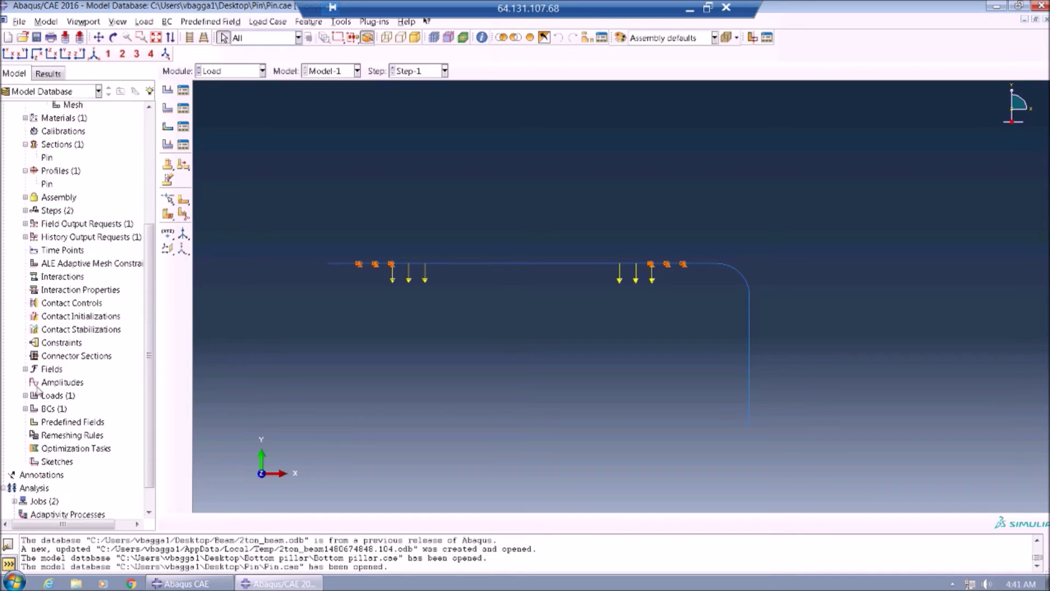
pyautogui.click(47, 74)
pyautogui.click(53, 121)
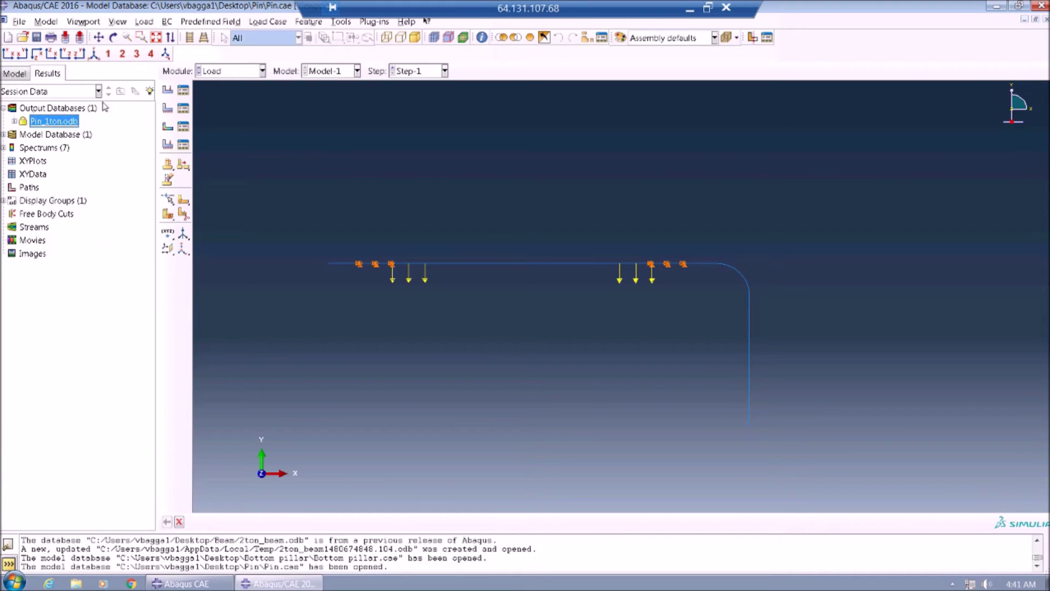
pyautogui.click(247, 71)
pyautogui.click(232, 208)
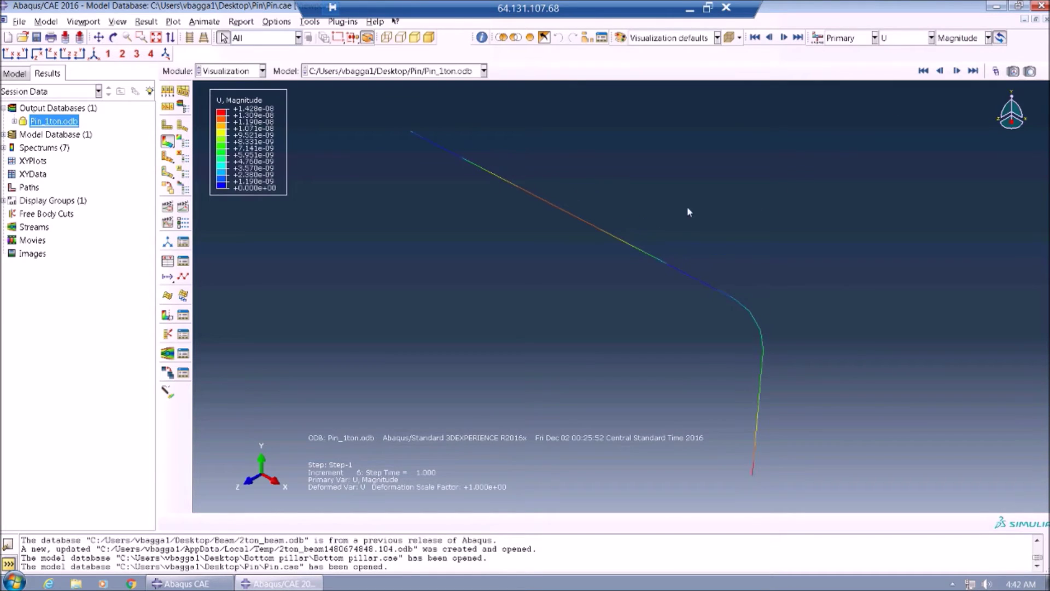
# View the pin from the front, switch to S Mises, then expand the Top pillar part
pyautogui.click(7, 54)
pyautogui.keyDown('ctrl'); pyautogui.keyDown('alt'); pyautogui.moveTo(641, 207); pyautogui.dragTo(568, 326, button='middle'); pyautogui.keyUp('alt'); pyautogui.keyUp('ctrl')
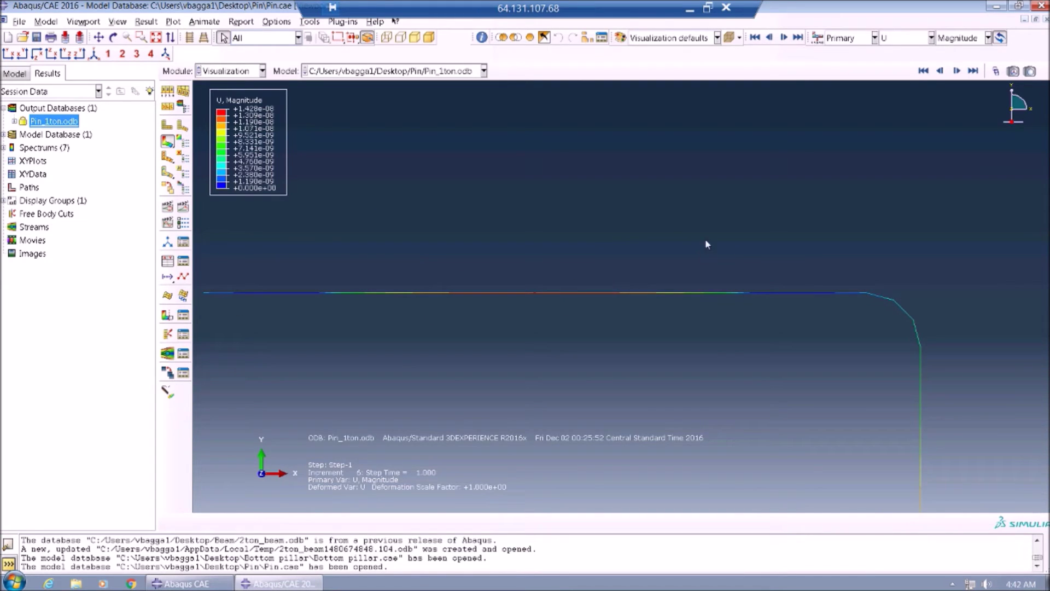
pyautogui.click(931, 38)
pyautogui.click(886, 178)
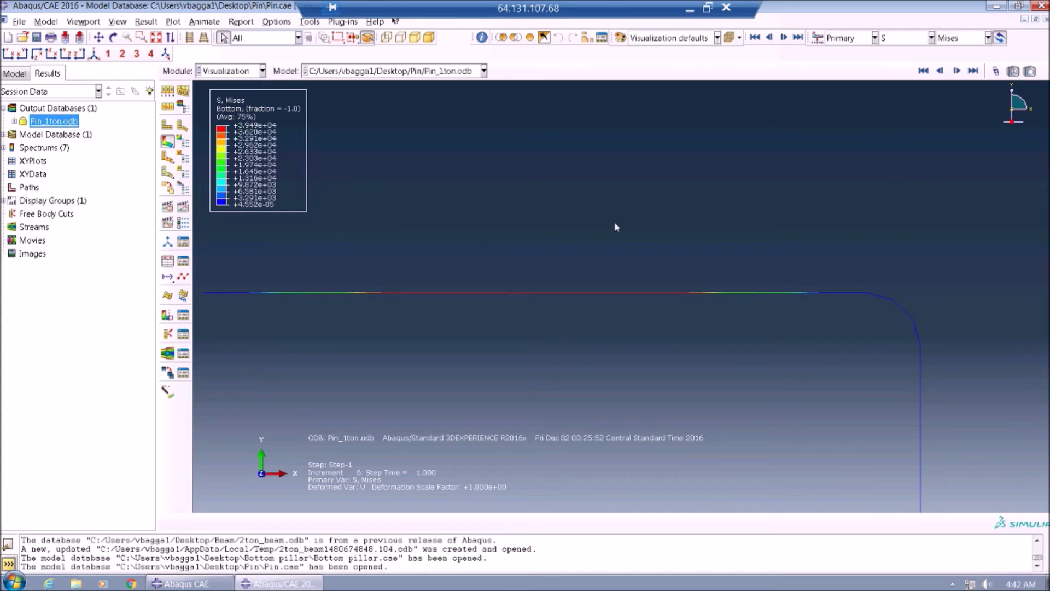
pyautogui.click(26, 134)
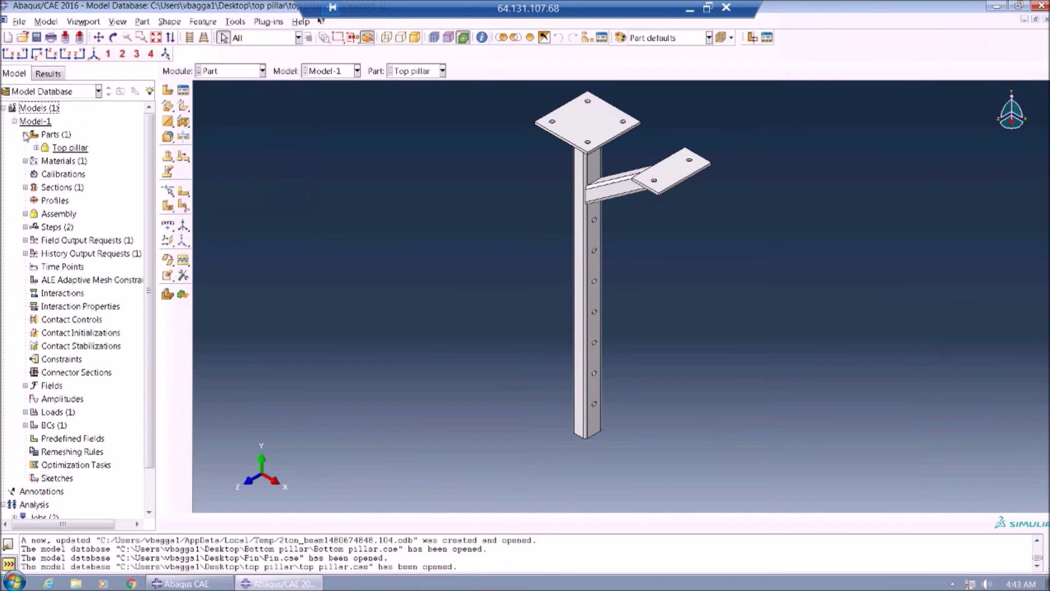
pyautogui.click(36, 148)
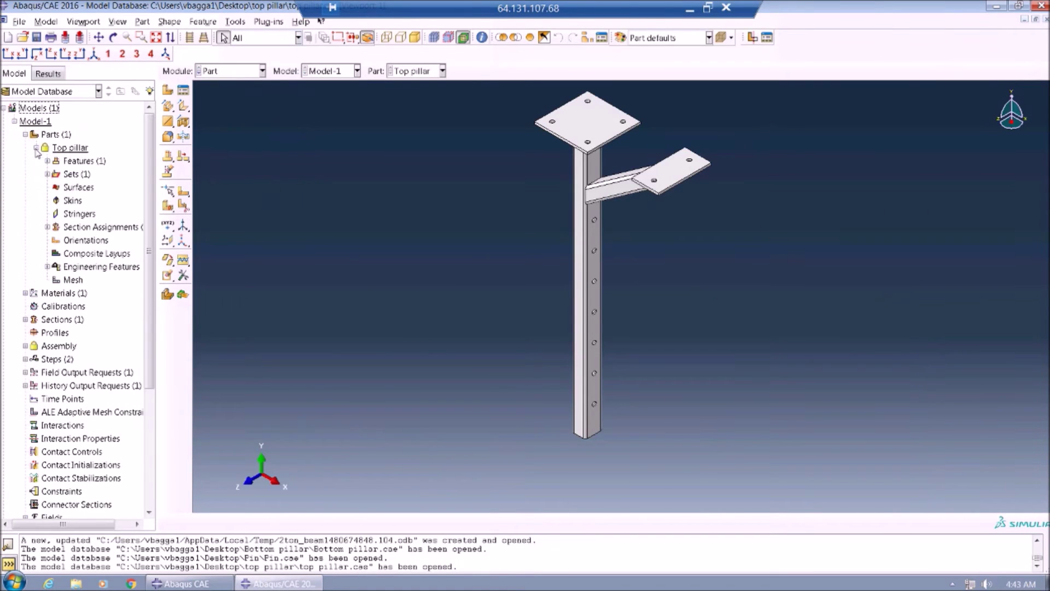
# Show the top pillar mesh in the Mesh module and select its Mild steel material
pyautogui.doubleClick(72, 280)
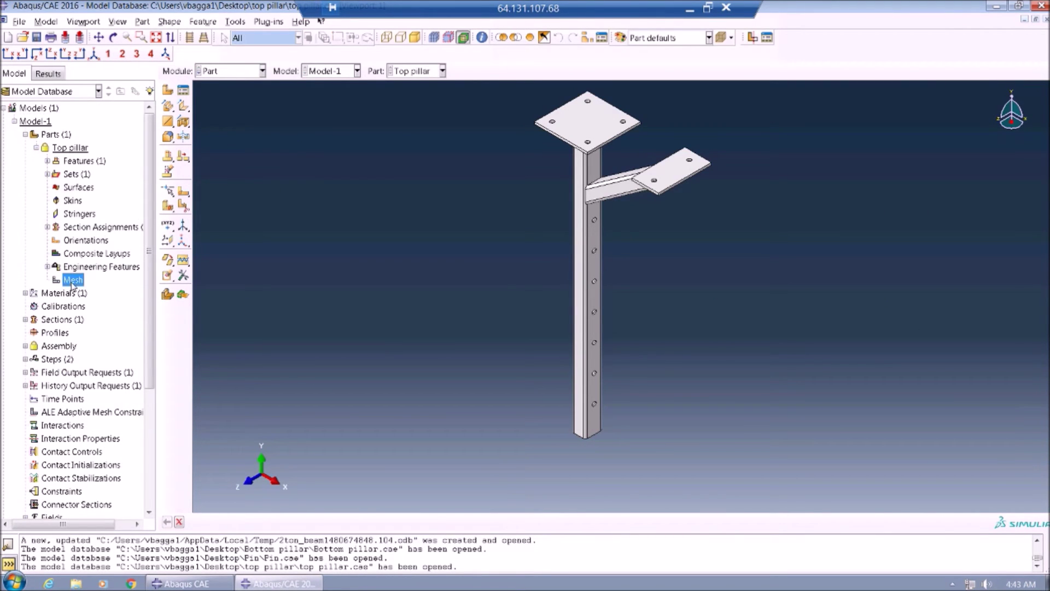
pyautogui.click(241, 71)
pyautogui.click(216, 167)
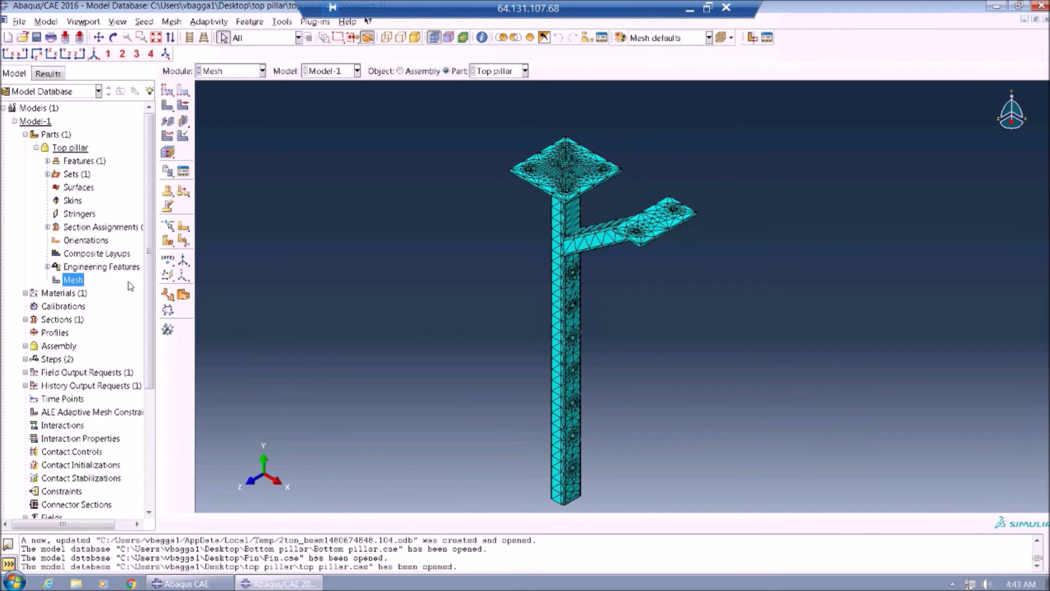
pyautogui.click(25, 293)
pyautogui.click(66, 311)
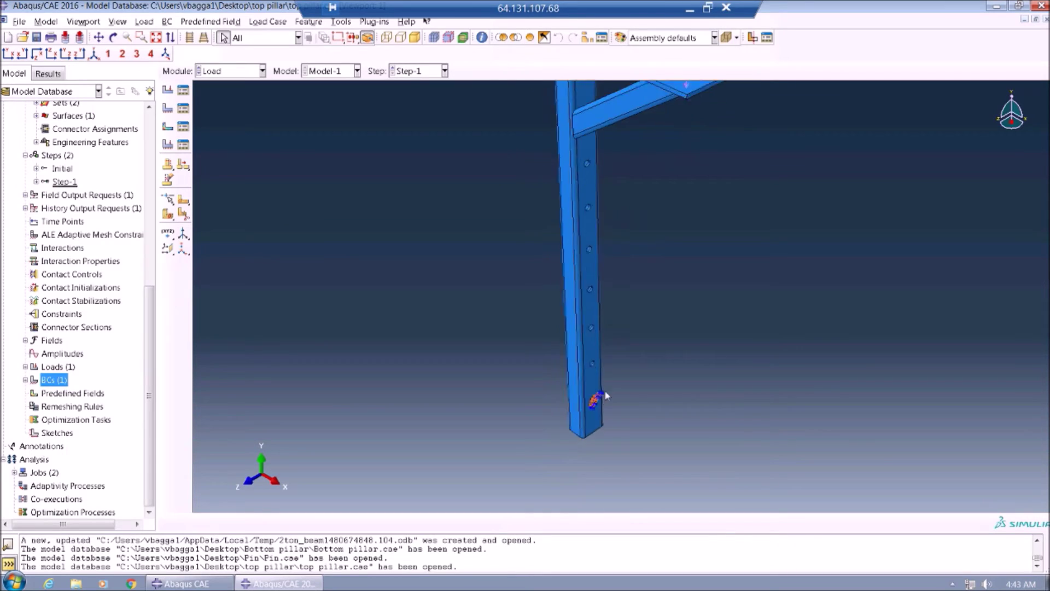
# Highlight the top pillar's loaded faces by selecting Load-1
pyautogui.scroll(-5, 589, 419)
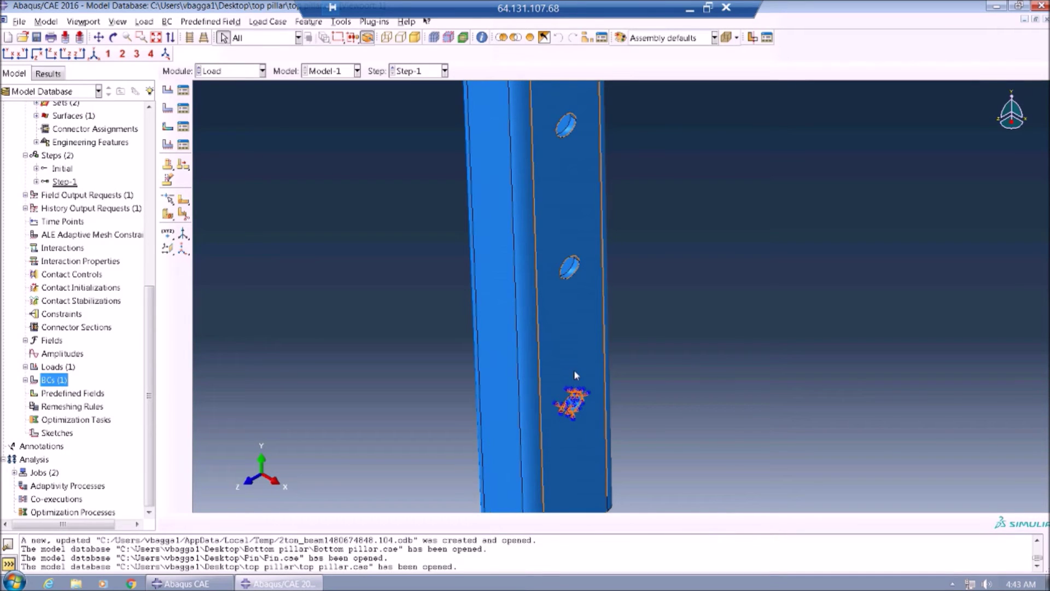
pyautogui.scroll(5, 573, 374)
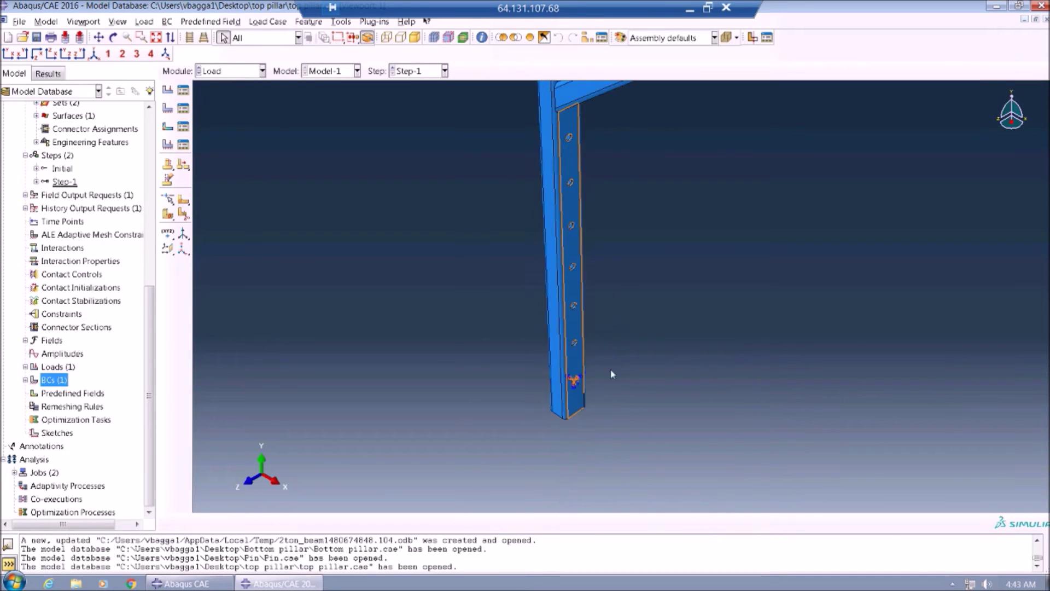
pyautogui.click(26, 367)
pyautogui.doubleClick(54, 380)
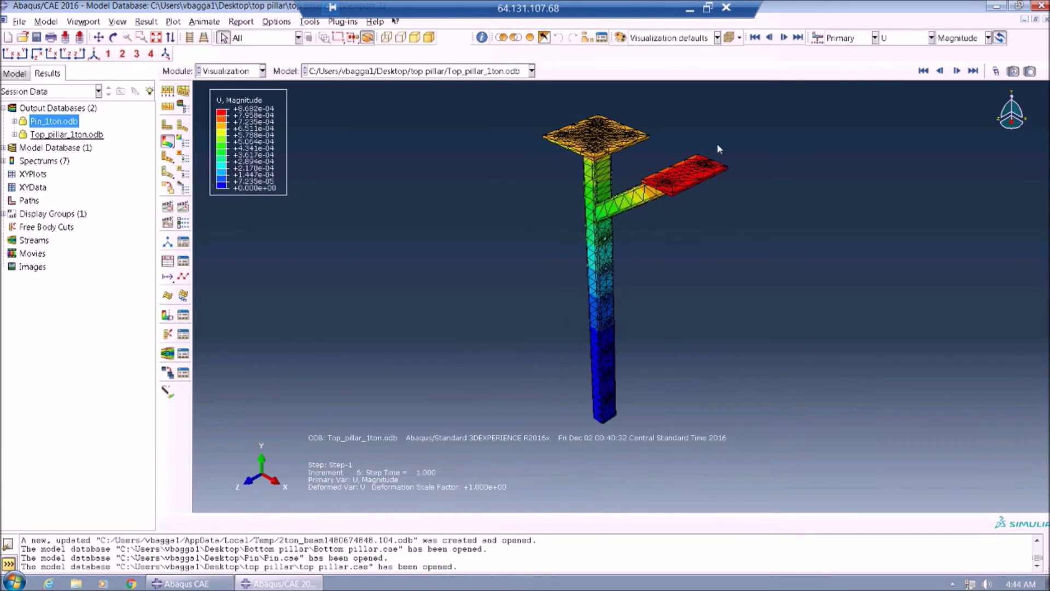
# Switch the top pillar's result contour from displacement to Mises stress and recentre the plot
pyautogui.moveTo(715, 147); pyautogui.dragTo(508, 240)
pyautogui.press('Escape')
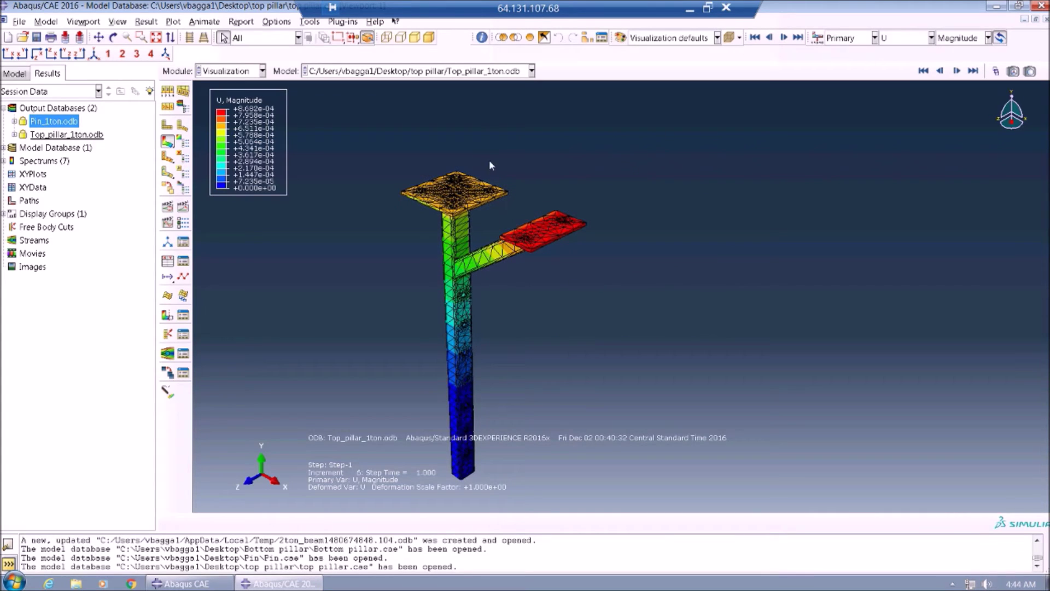
pyautogui.click(931, 38)
pyautogui.click(902, 140)
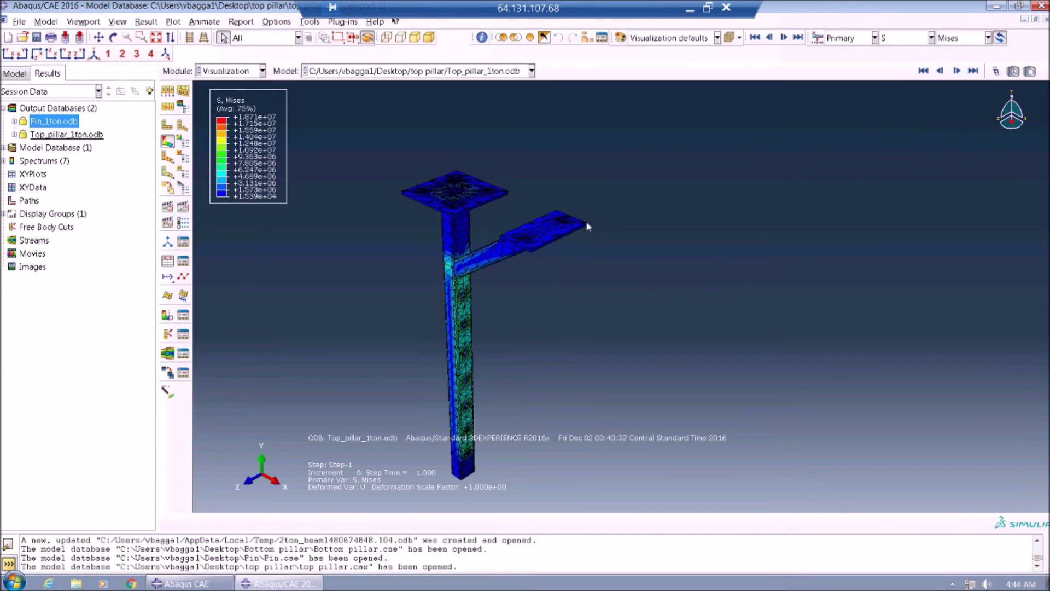
pyautogui.keyDown('ctrl'); pyautogui.keyDown('alt'); pyautogui.moveTo(601, 271); pyautogui.dragTo(541, 218, button='middle'); pyautogui.keyUp('alt'); pyautogui.keyUp('ctrl')
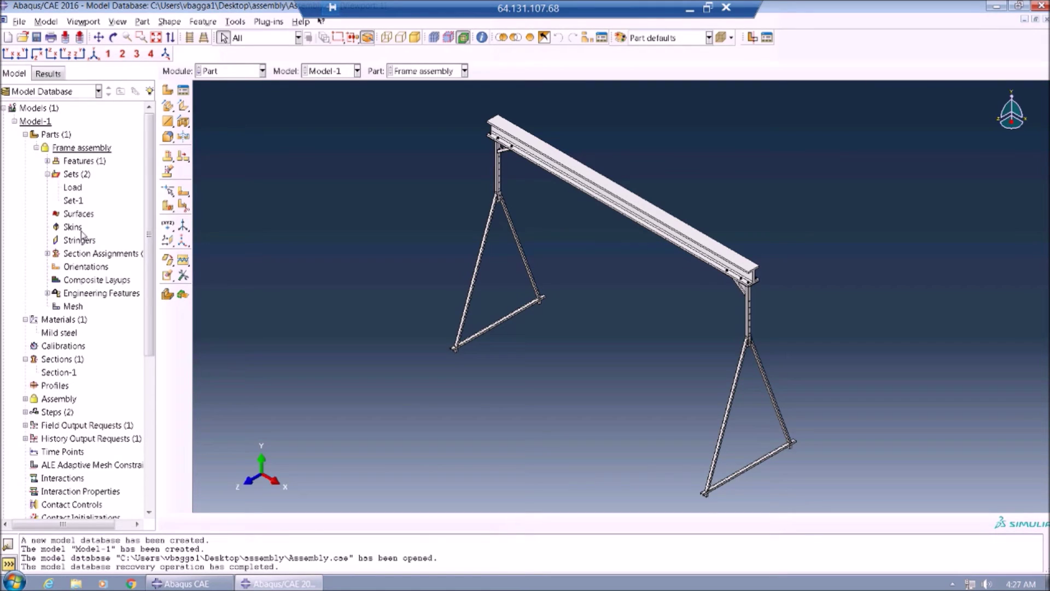
# Display the frame assembly mesh in the Mesh module
pyautogui.doubleClick(70, 307)
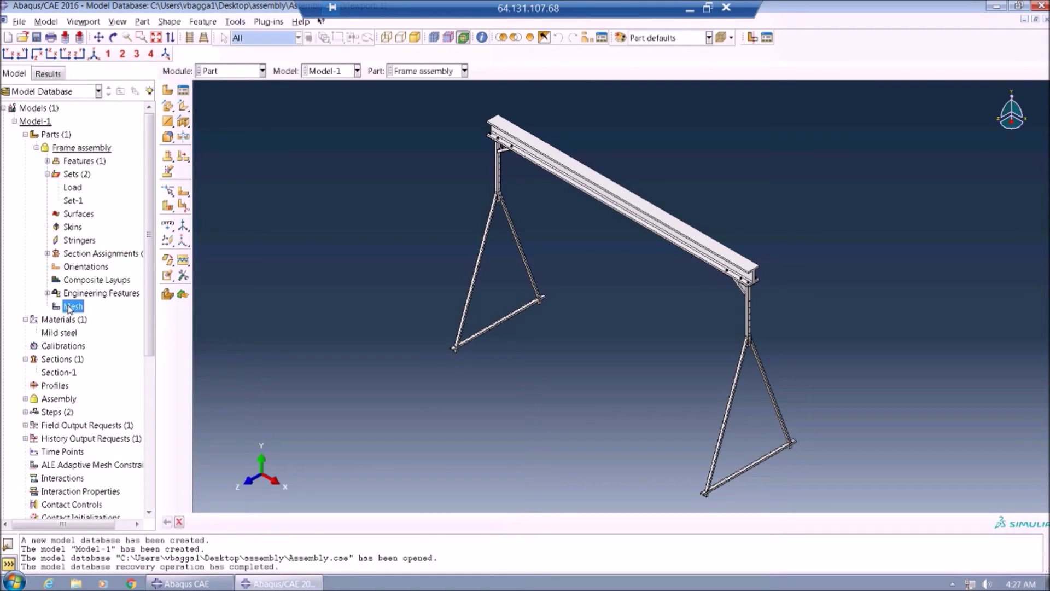
pyautogui.click(240, 70)
pyautogui.click(224, 163)
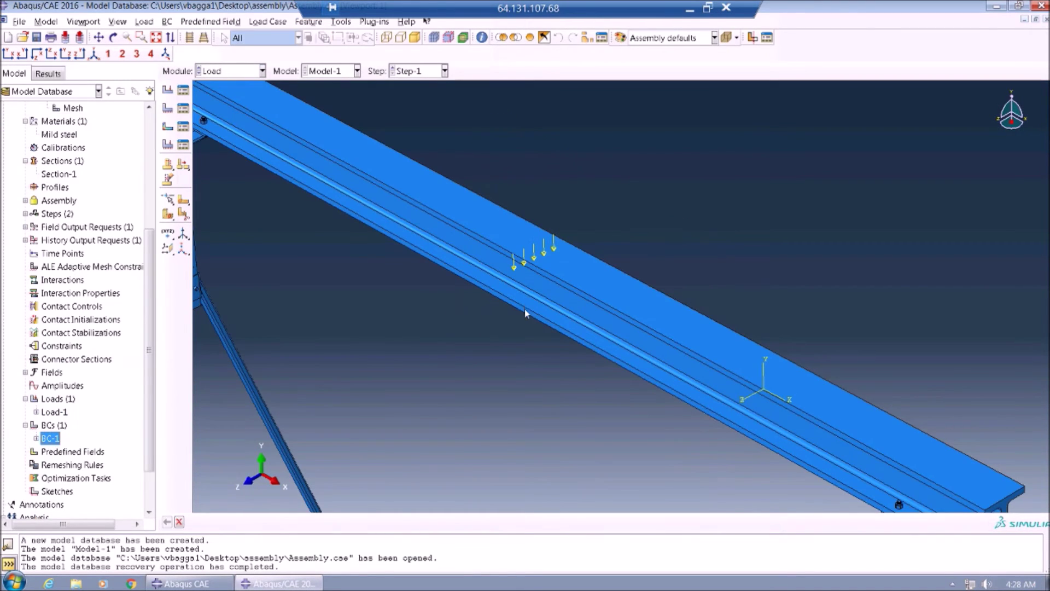
# Zoom out and show the Assembly_2ton.odb displacement magnitude results
pyautogui.scroll(8, 524, 310)
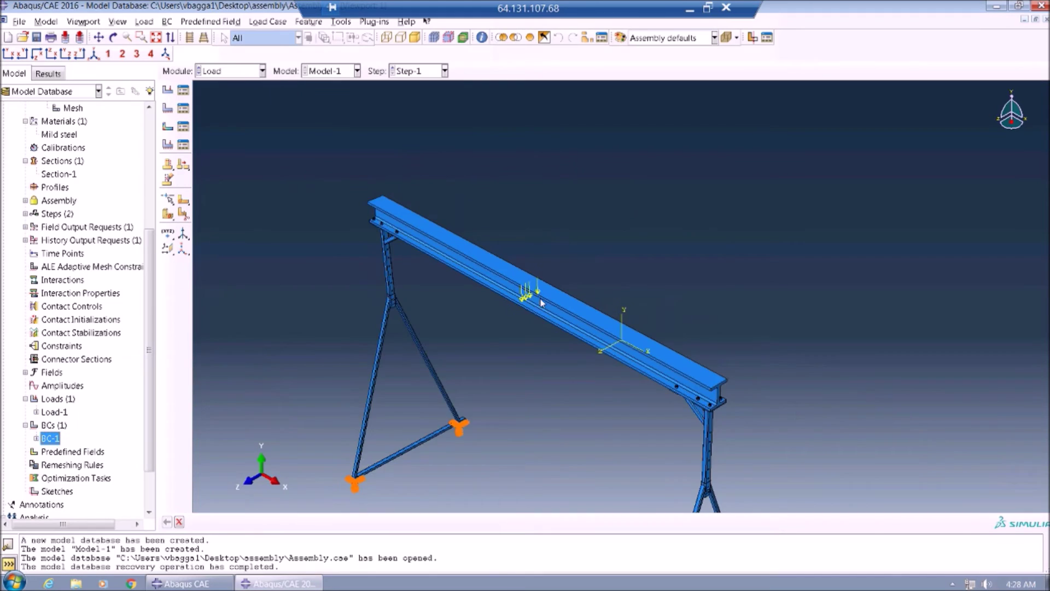
pyautogui.scroll(-1, 573, 407)
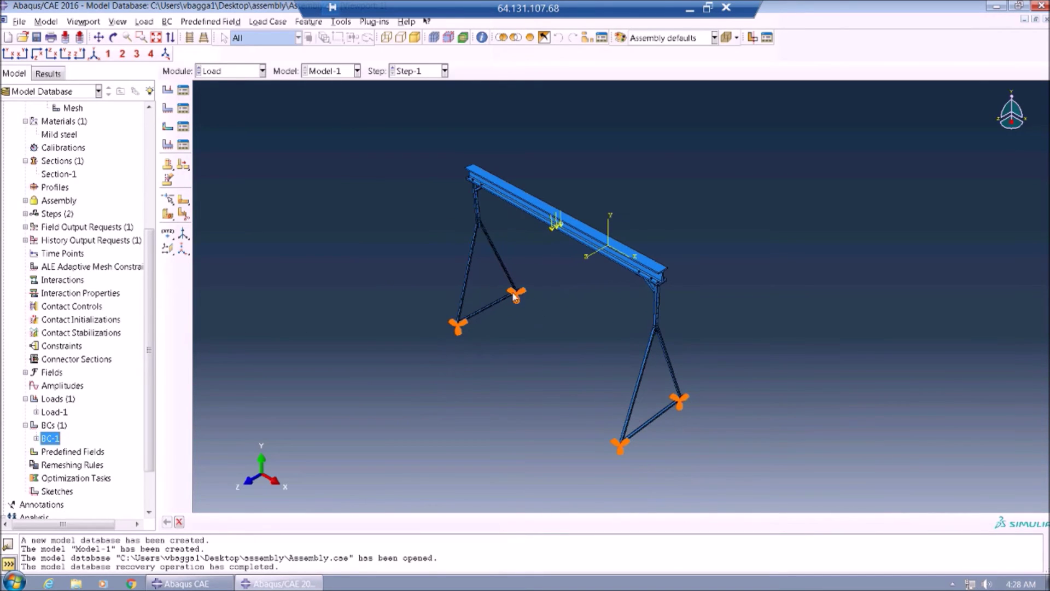
pyautogui.scroll(-2, 92, 125)
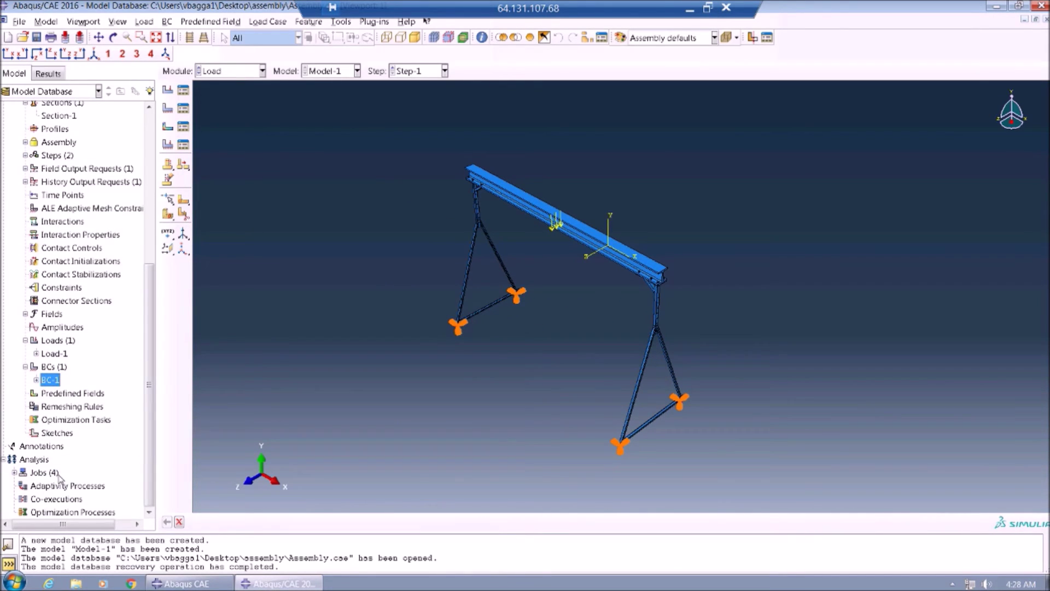
pyautogui.click(48, 73)
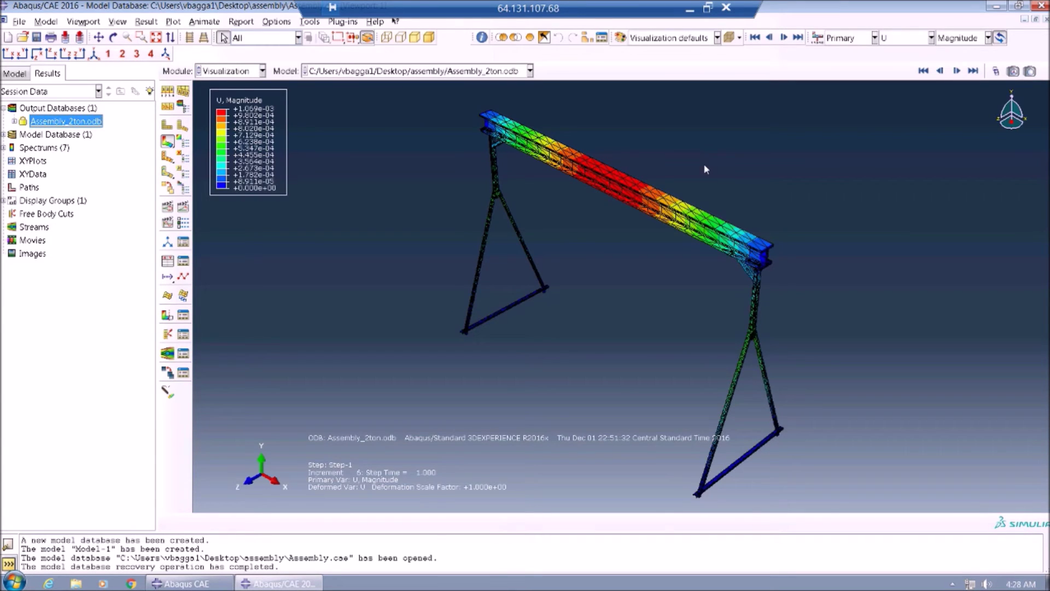
# Change the gantry frame's primary variable from U to S
pyautogui.click(931, 38)
pyautogui.click(891, 153)
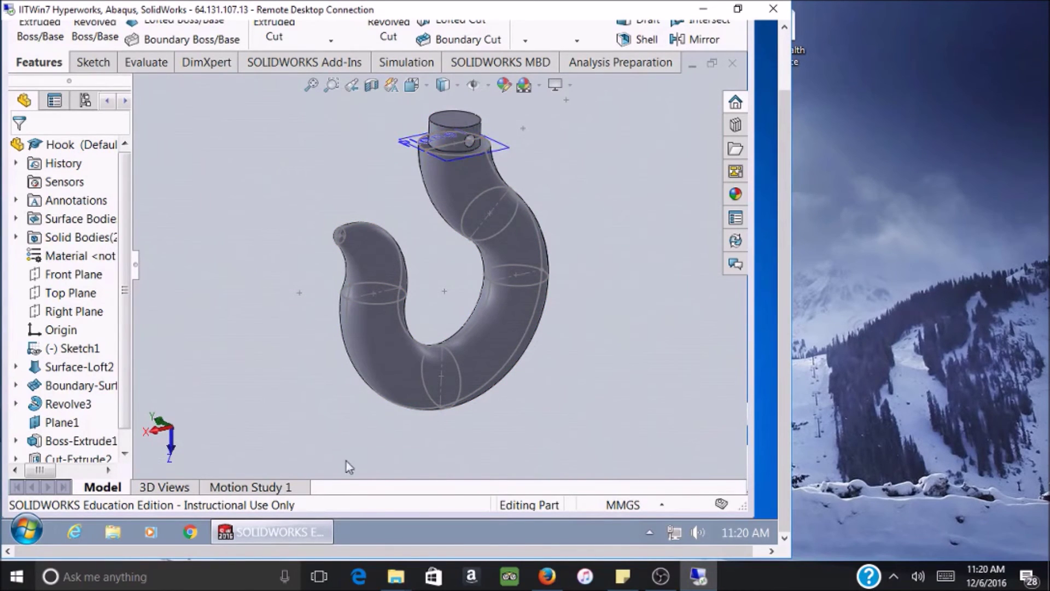
# Open Plate.SLDPRT from the SOLIDWORKS window list and zoom to fit
pyautogui.rightClick(301, 532)
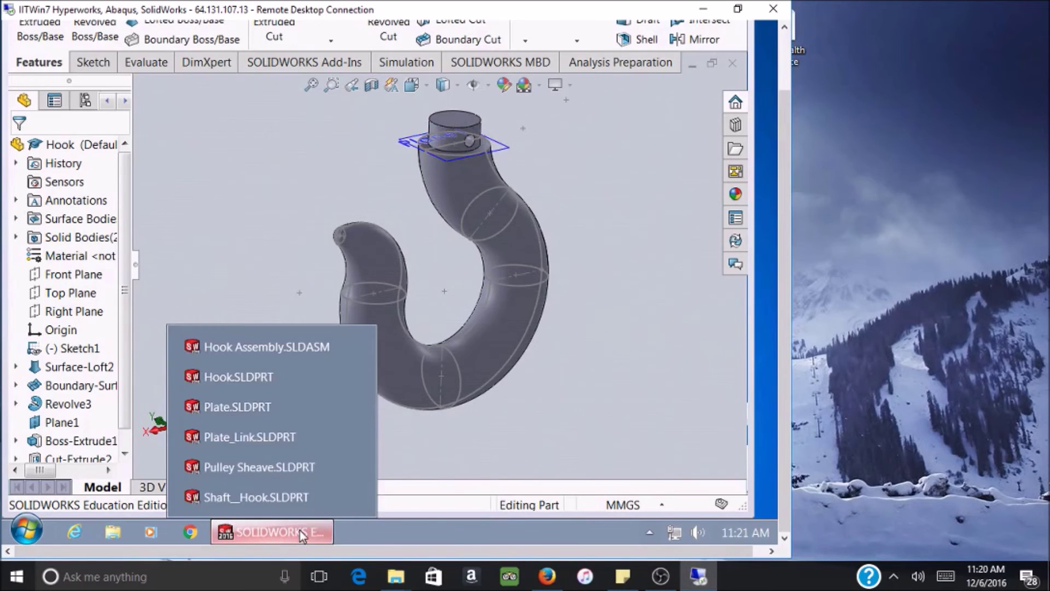
pyautogui.click(284, 402)
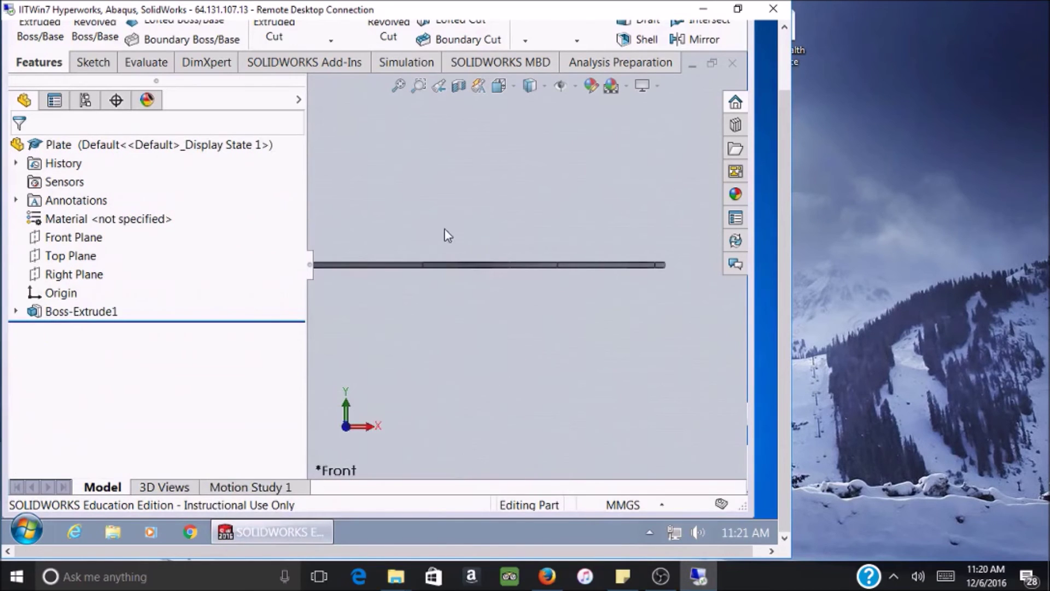
pyautogui.click(400, 86)
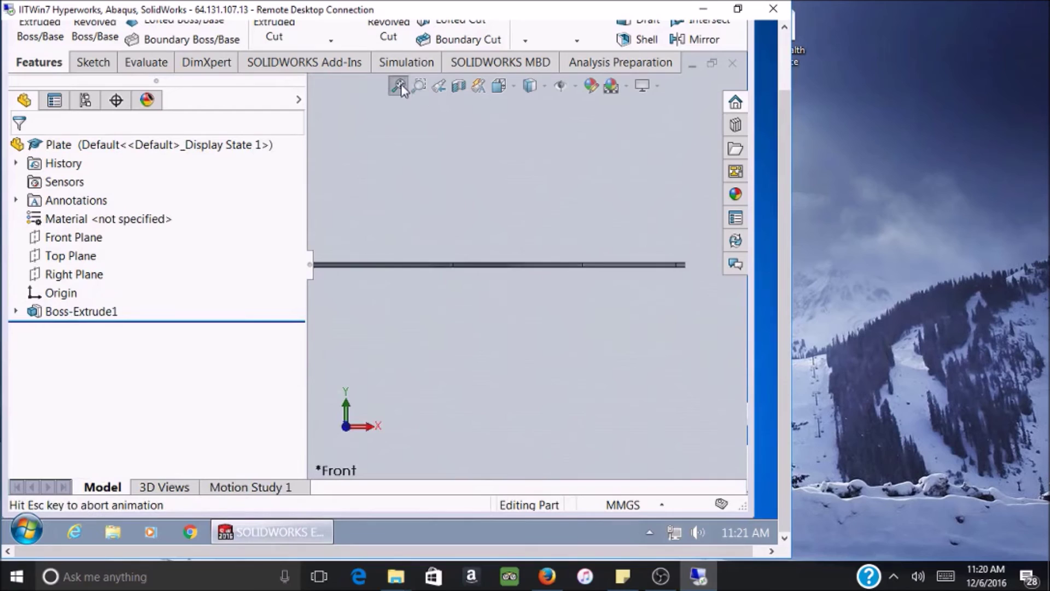
# Rotate the plate into 3-D and show its Ø20, Ø30, R120 and 116.08 dimensions
pyautogui.moveTo(455, 175); pyautogui.dragTo(470, 290, button='middle')
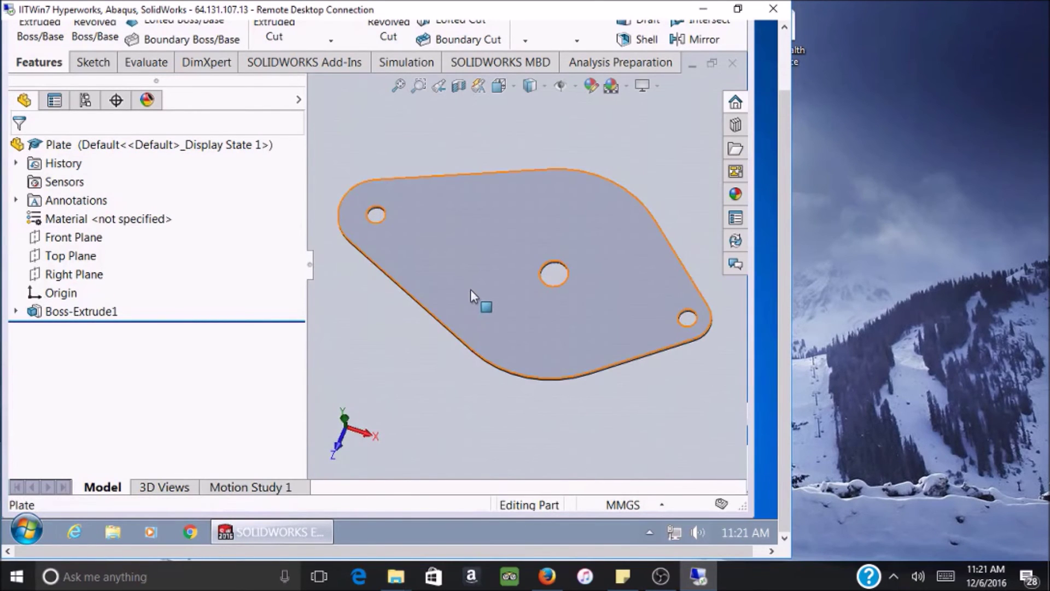
pyautogui.click(470, 290)
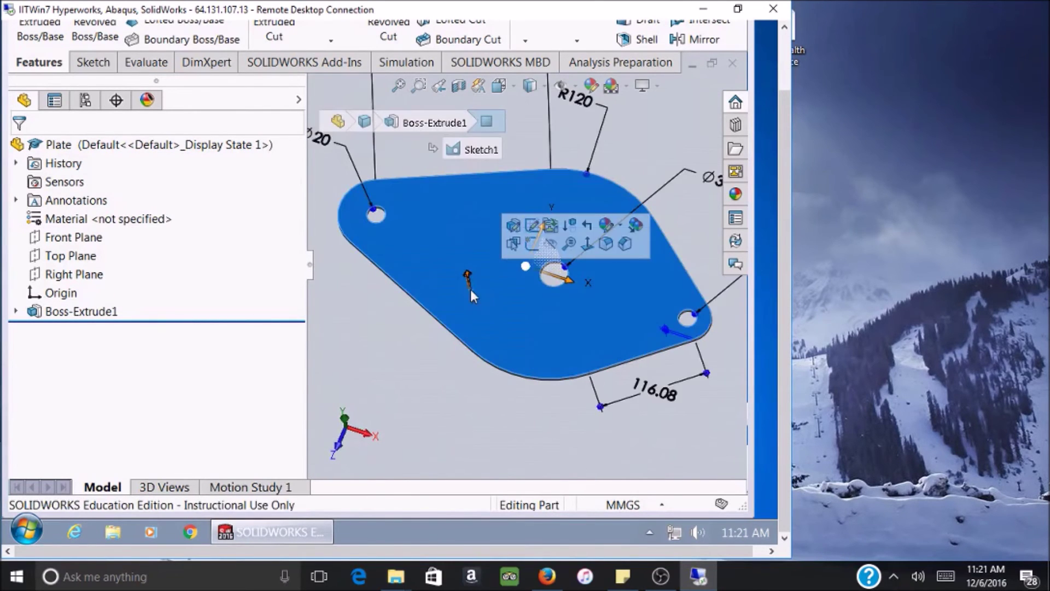
pyautogui.click(402, 85)
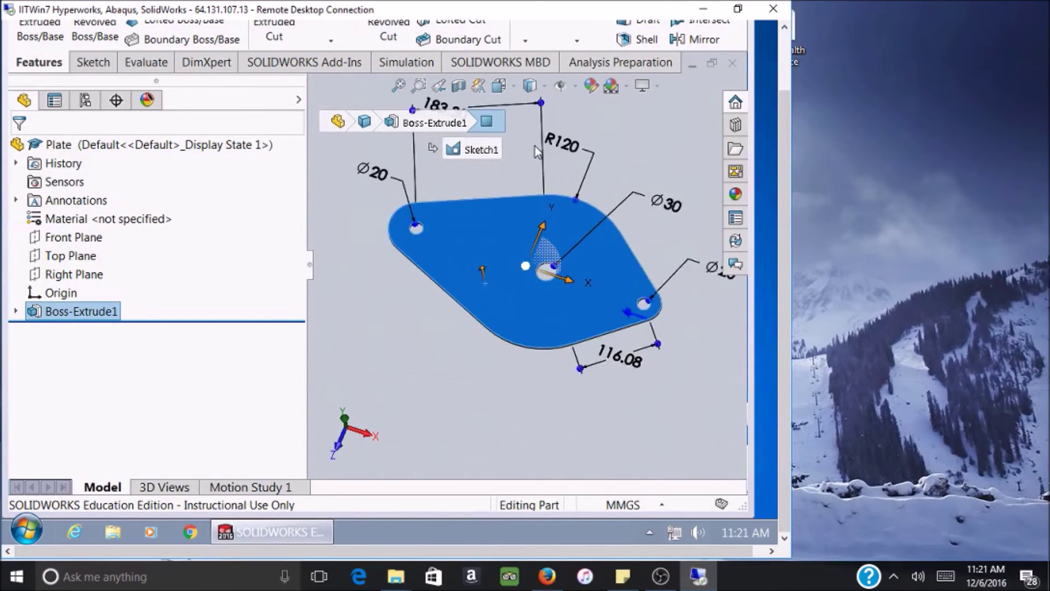
pyautogui.press('z')
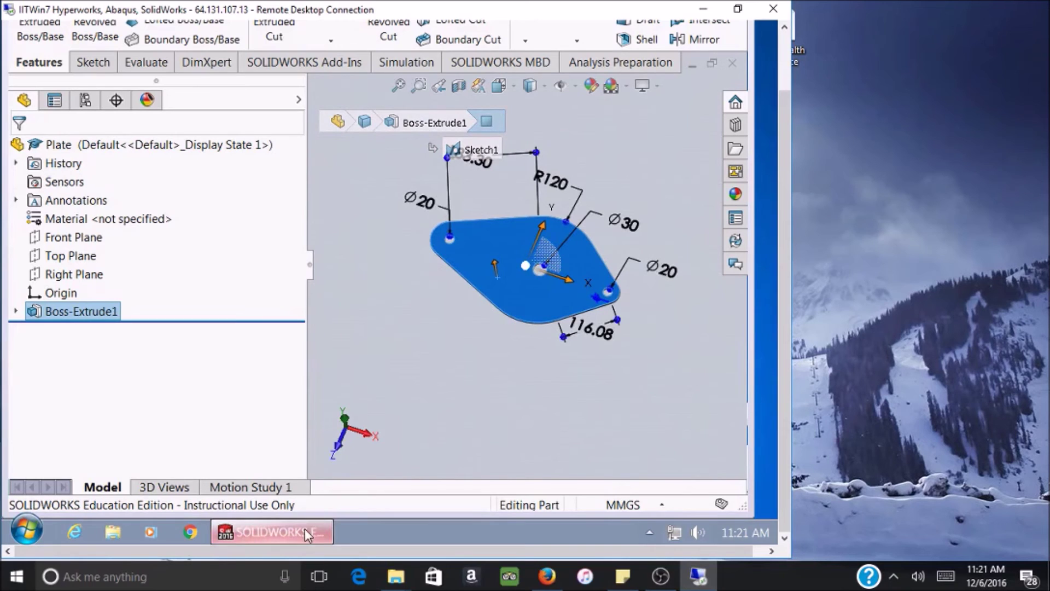
pyautogui.moveTo(306, 533)
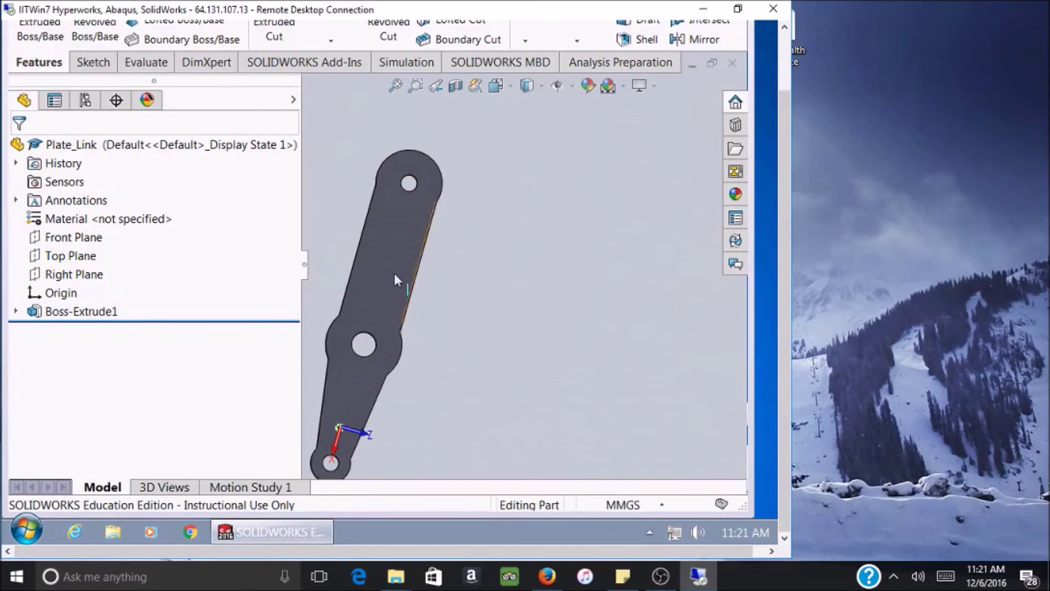
# Show the Plate_Link Boss-Extrude1 dimensions, Ø80 and 350, and zoom out
pyautogui.click(395, 272)
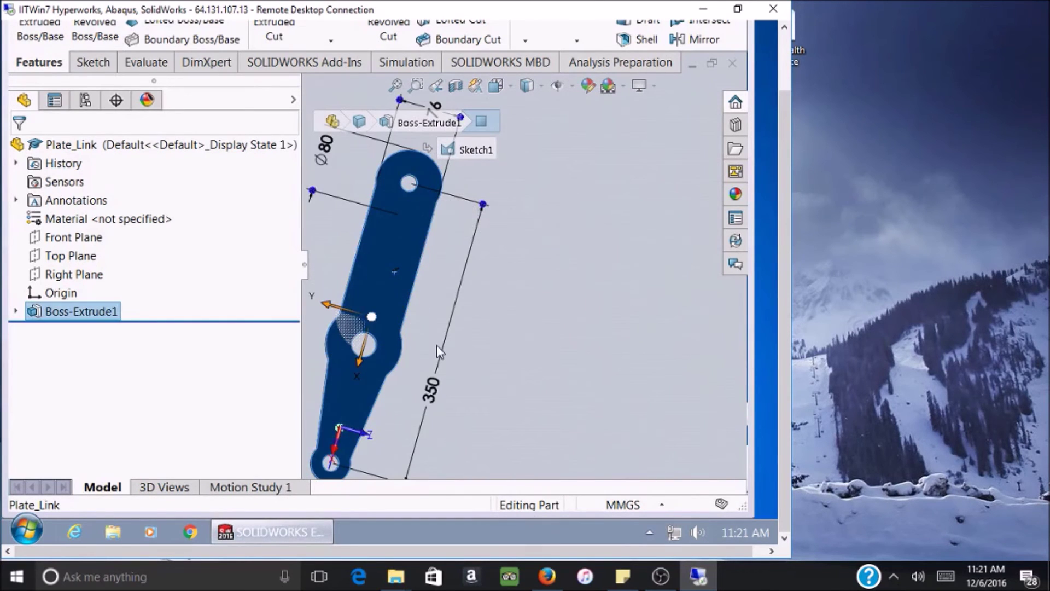
pyautogui.scroll(1, 419, 321)
pyautogui.scroll(2, 406, 309)
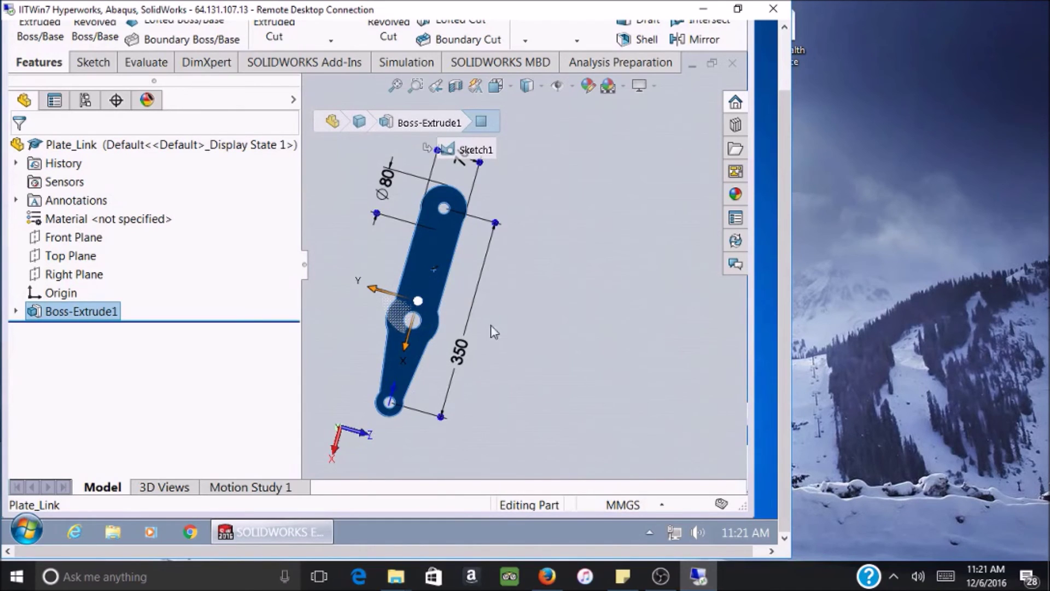
pyautogui.moveTo(291, 532)
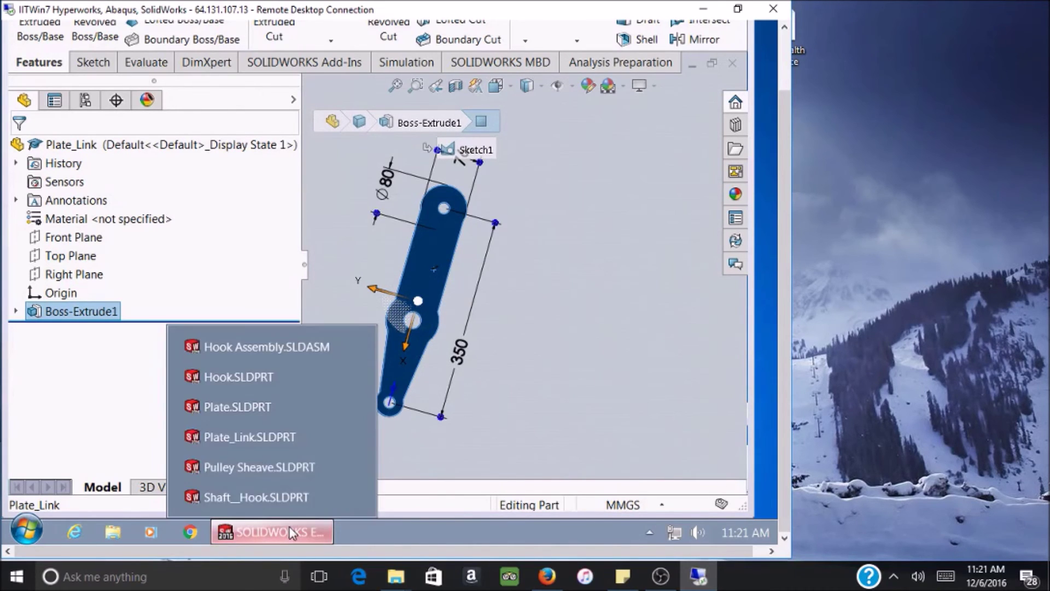
# Open Pulley Sheave.SLDPRT, zoom to fit, and orbit it from oblique to face-on
pyautogui.click(296, 474)
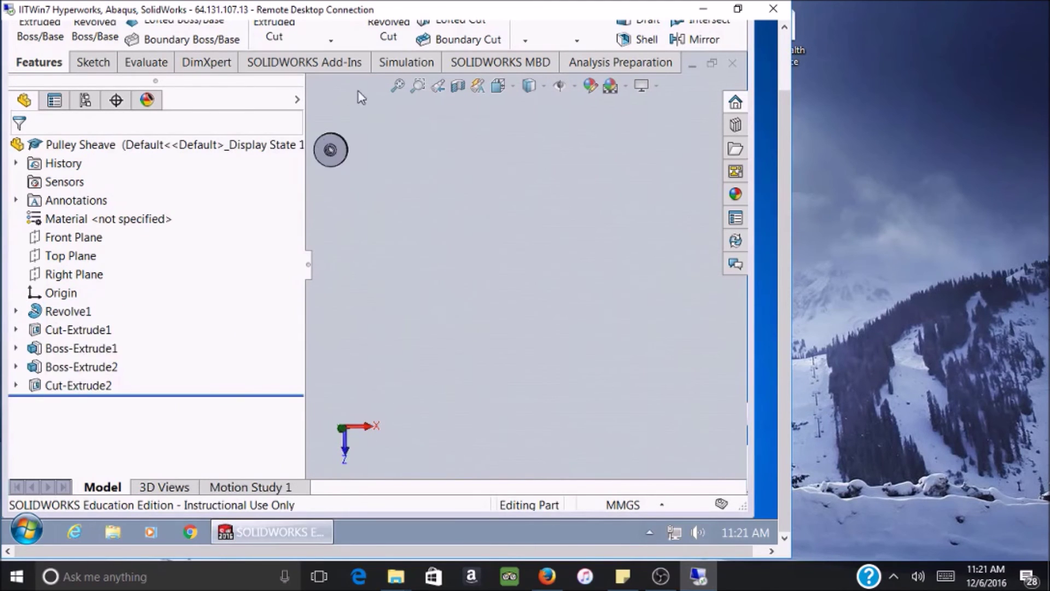
pyautogui.click(419, 85)
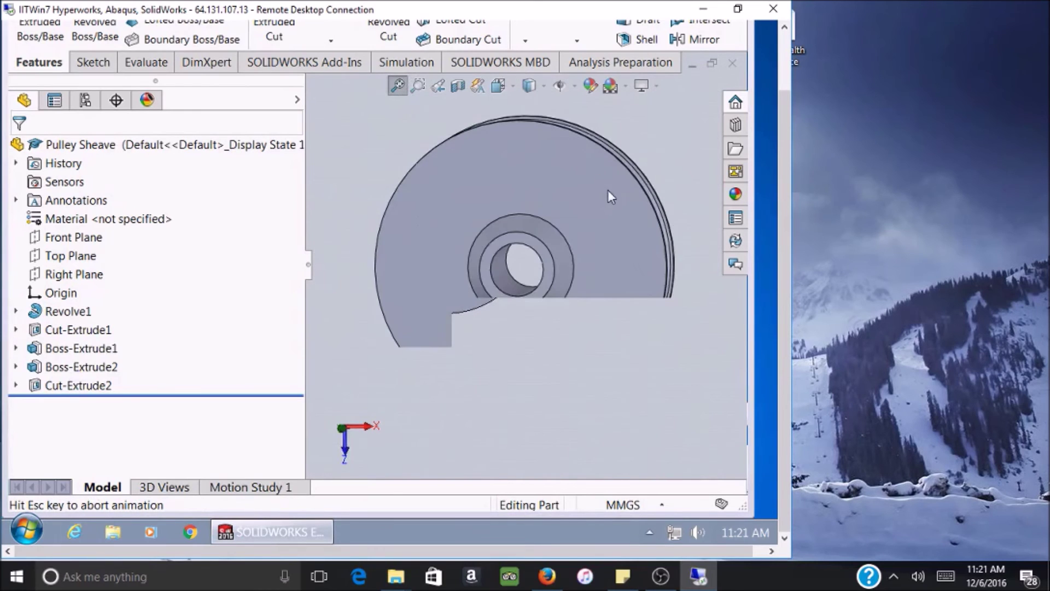
pyautogui.moveTo(640, 199); pyautogui.dragTo(538, 199, button='middle')
pyautogui.moveTo(592, 267); pyautogui.dragTo(579, 255, button='middle')
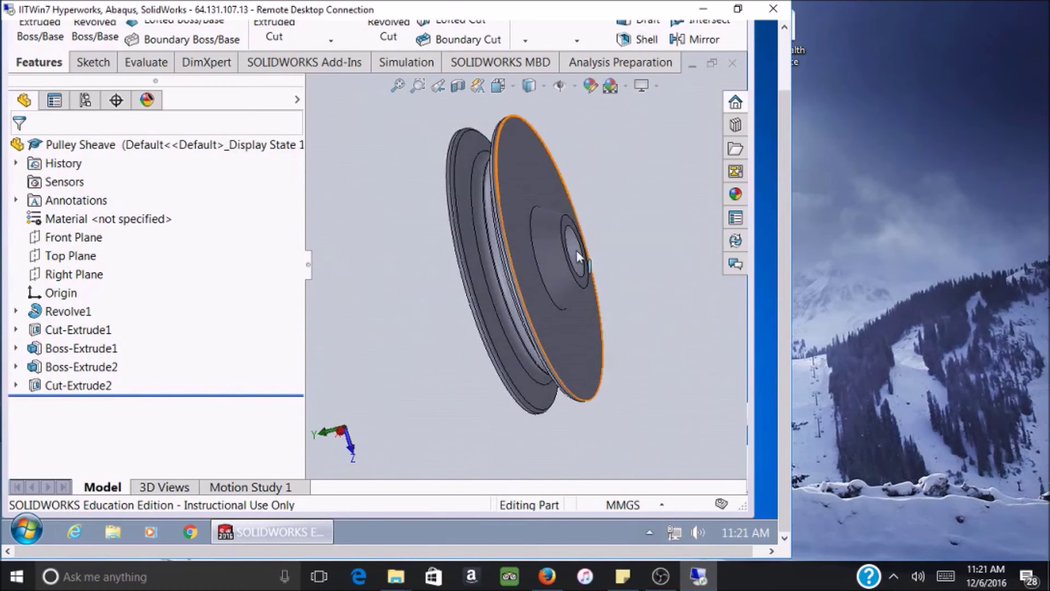
pyautogui.click(534, 291)
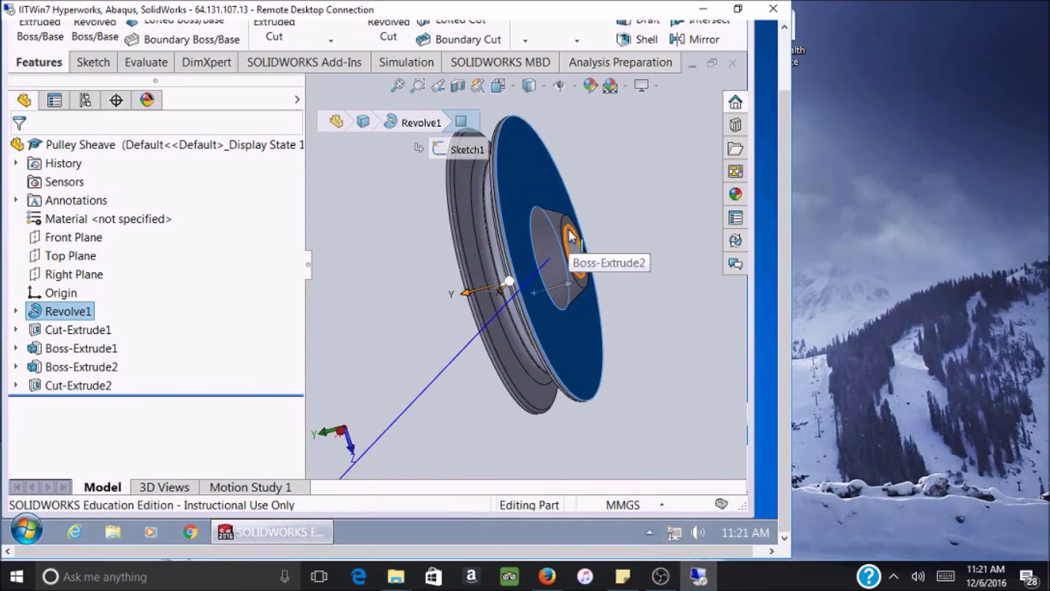
pyautogui.moveTo(465, 290); pyautogui.dragTo(519, 277, button='middle')
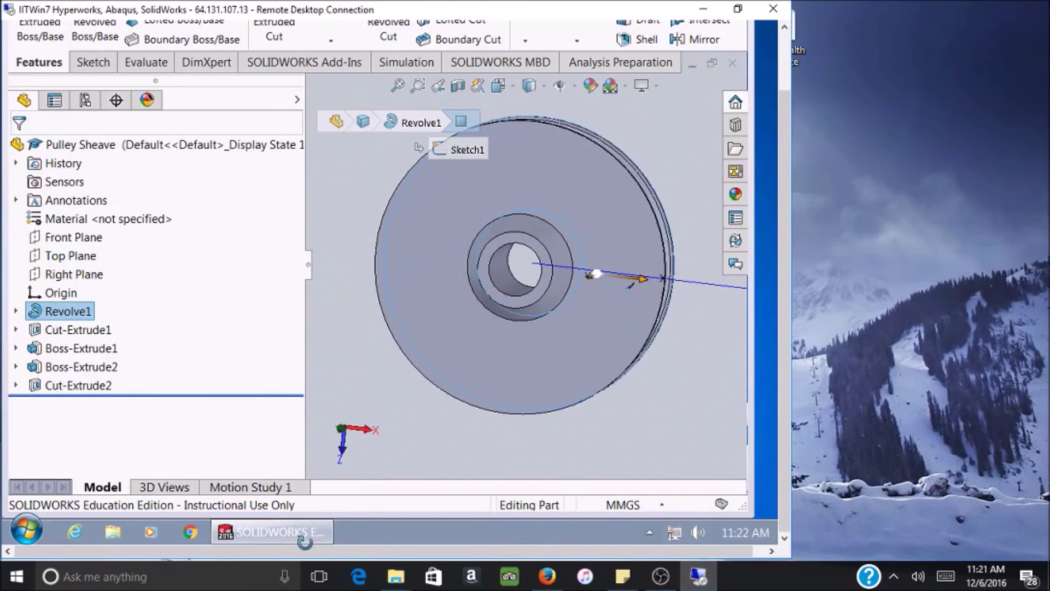
pyautogui.moveTo(307, 542)
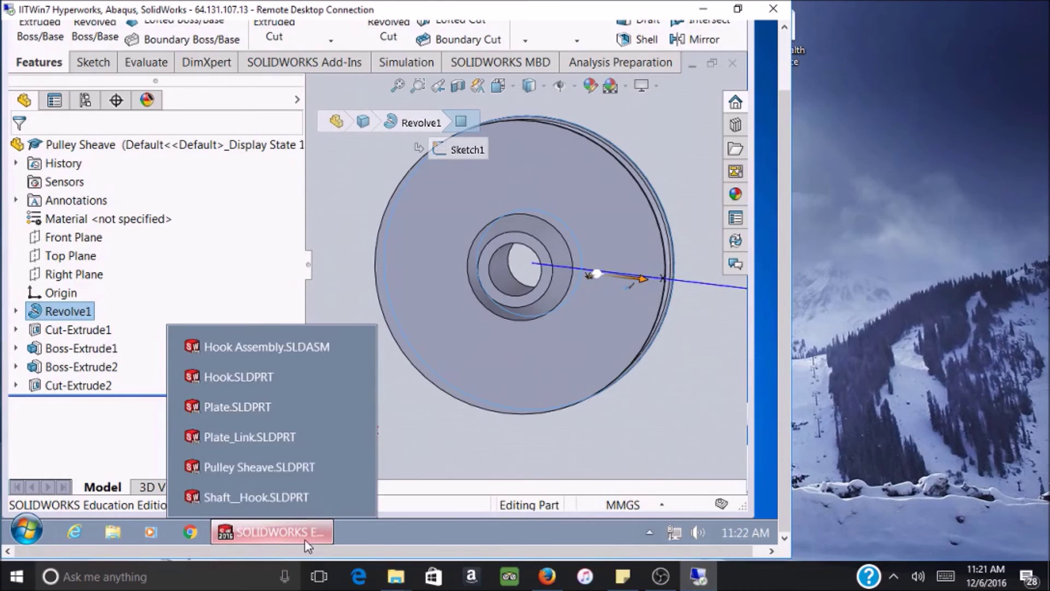
# Switch to the Shaft__Hook cylinder part, then bring up the Hook Assembly
pyautogui.click(302, 508)
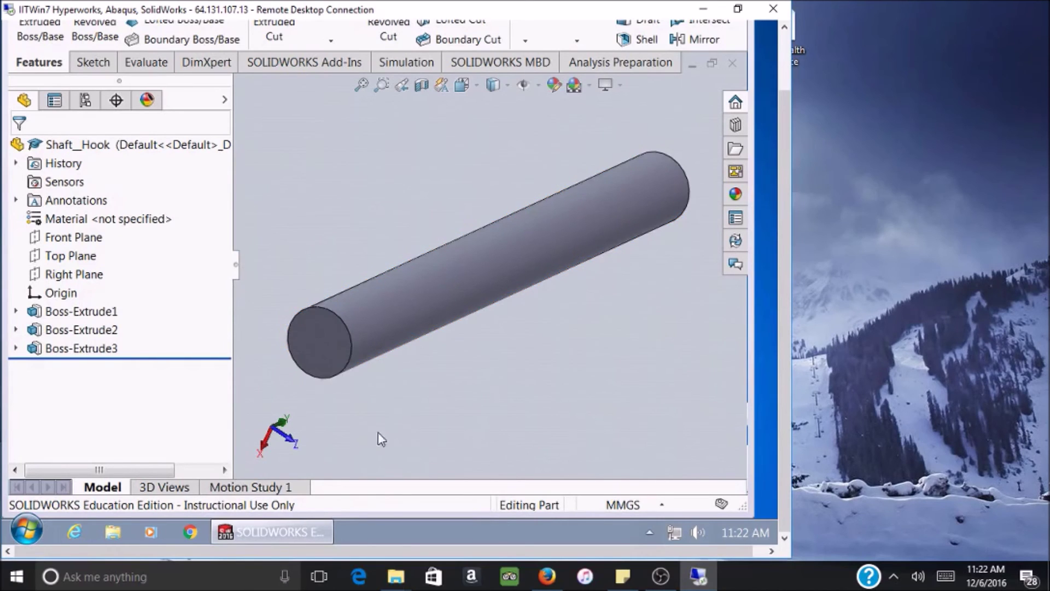
pyautogui.moveTo(320, 531)
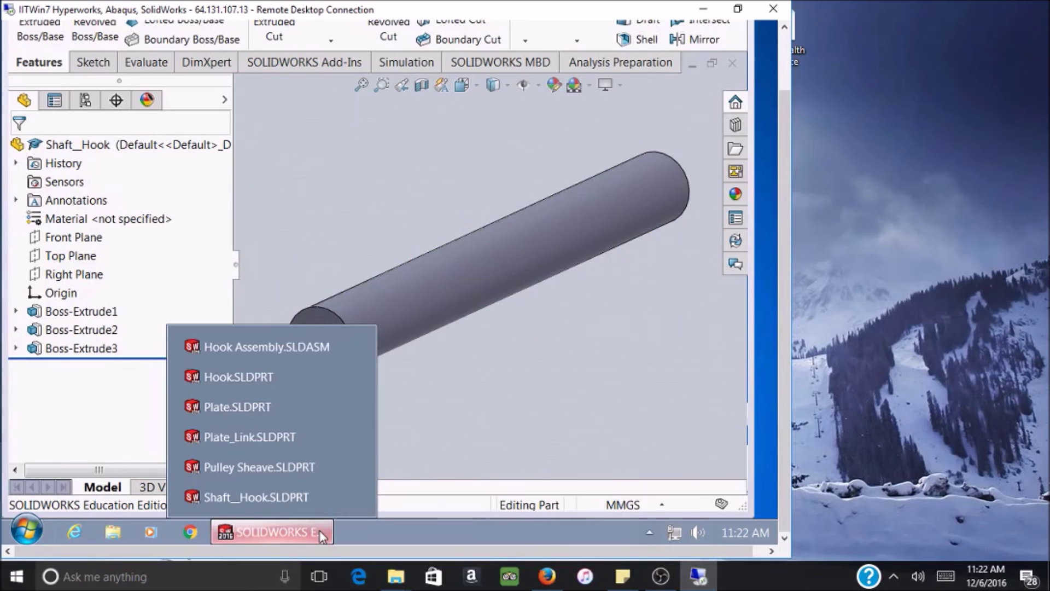
pyautogui.click(310, 343)
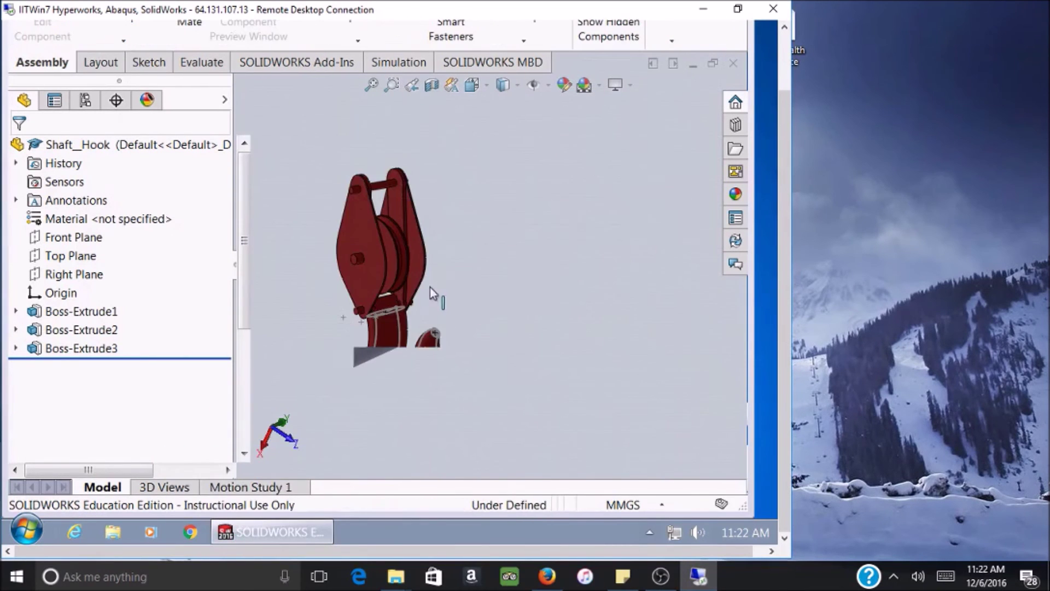
# Fit the Hook Assembly to the window and rotate it so the hook opens left
pyautogui.click(373, 86)
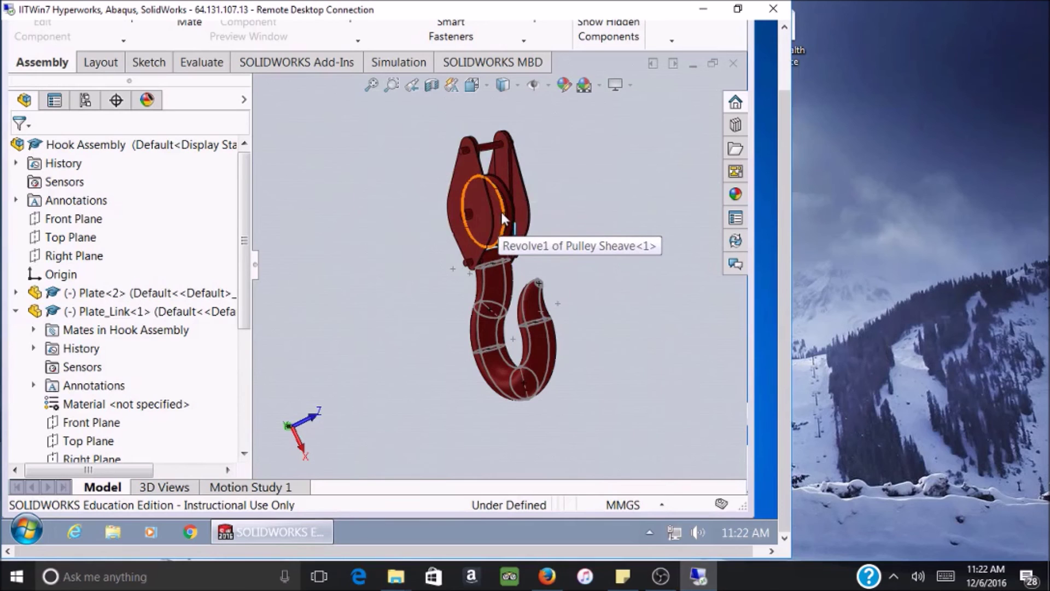
pyautogui.moveTo(504, 223)
pyautogui.mouseDown(button='right')
pyautogui.moveTo(581, 253)
pyautogui.moveTo(519, 247)
pyautogui.mouseUp(button='right')
pyautogui.moveTo(519, 248); pyautogui.dragTo(585, 320, button='middle')
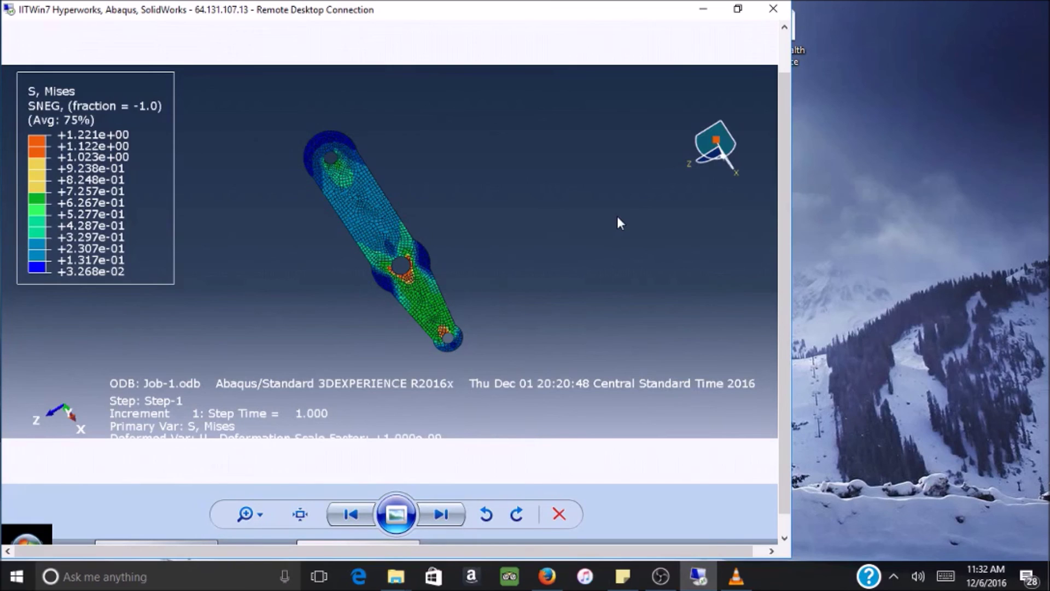
# Advance through the plate, pulley and hook Mises stress images
pyautogui.press('Right')
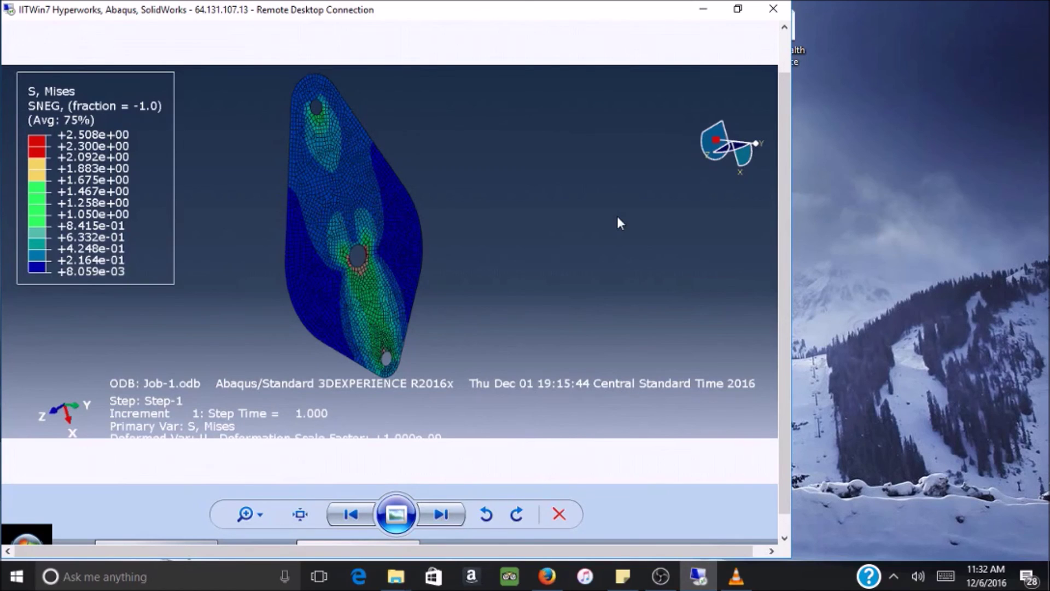
pyautogui.press('Right')
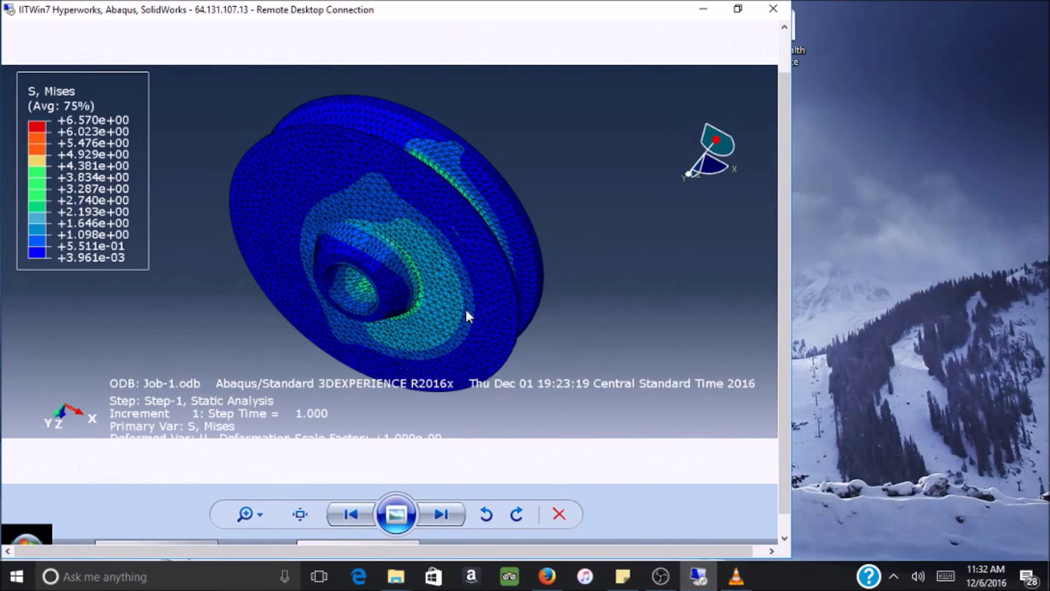
pyautogui.press('Right')
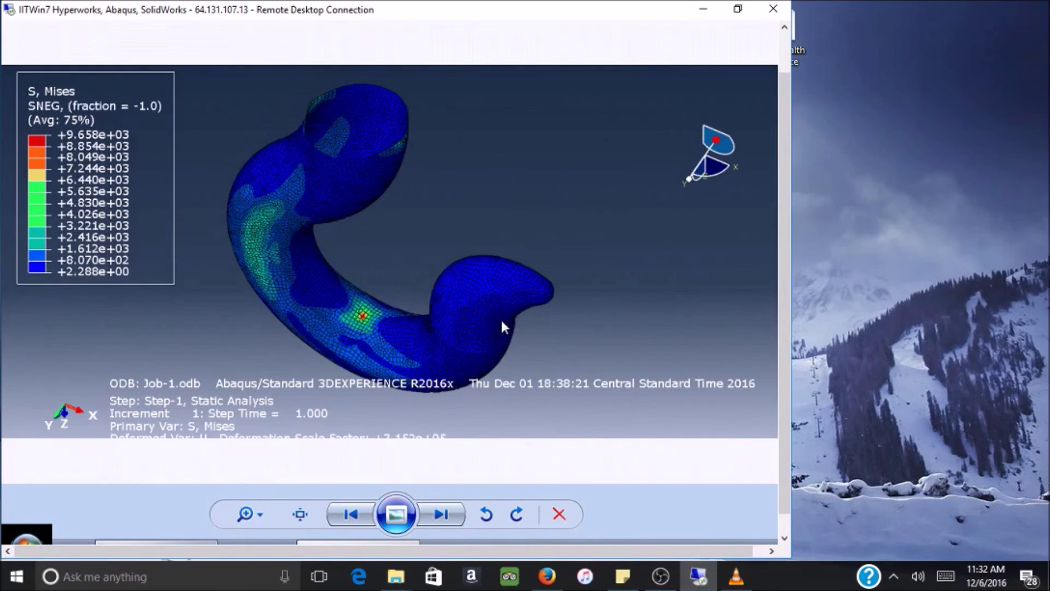